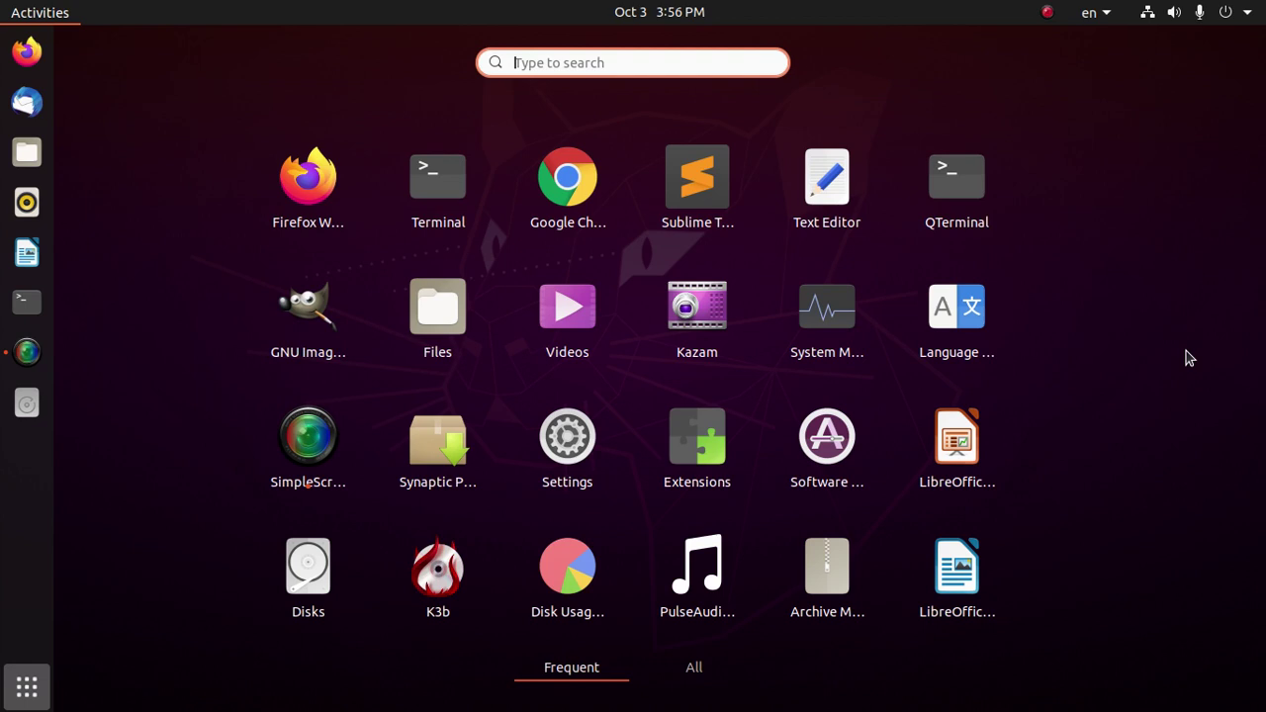
Step: Launch Kazam and include sound from both the speakers and the microphone in the fullscreen screencast, with a 2-second capture delay
{"action": "left_click", "coordinate": [690, 334]}
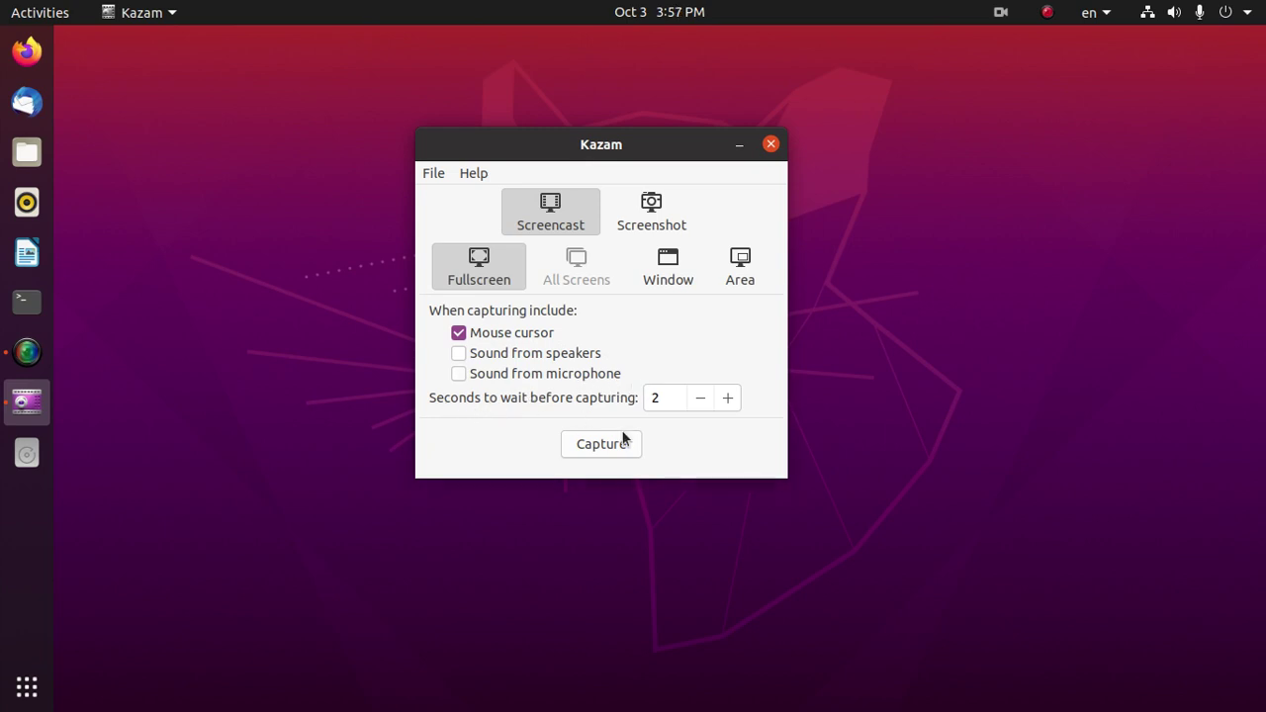
{"action": "left_click_drag", "start_coordinate": [665, 398], "coordinate": [637, 397]}
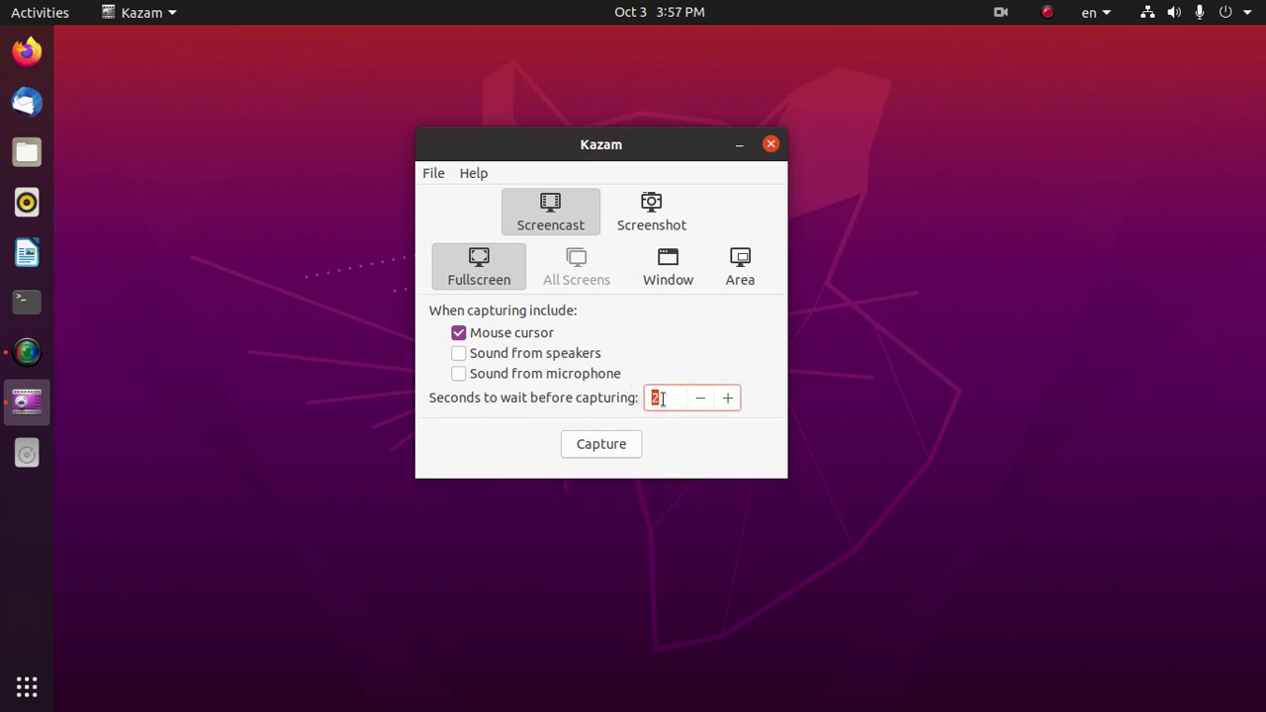
{"action": "left_click", "coordinate": [655, 398]}
{"action": "left_click_drag", "start_coordinate": [661, 398], "coordinate": [629, 400]}
{"action": "left_click", "coordinate": [665, 396]}
{"action": "left_click", "coordinate": [460, 354]}
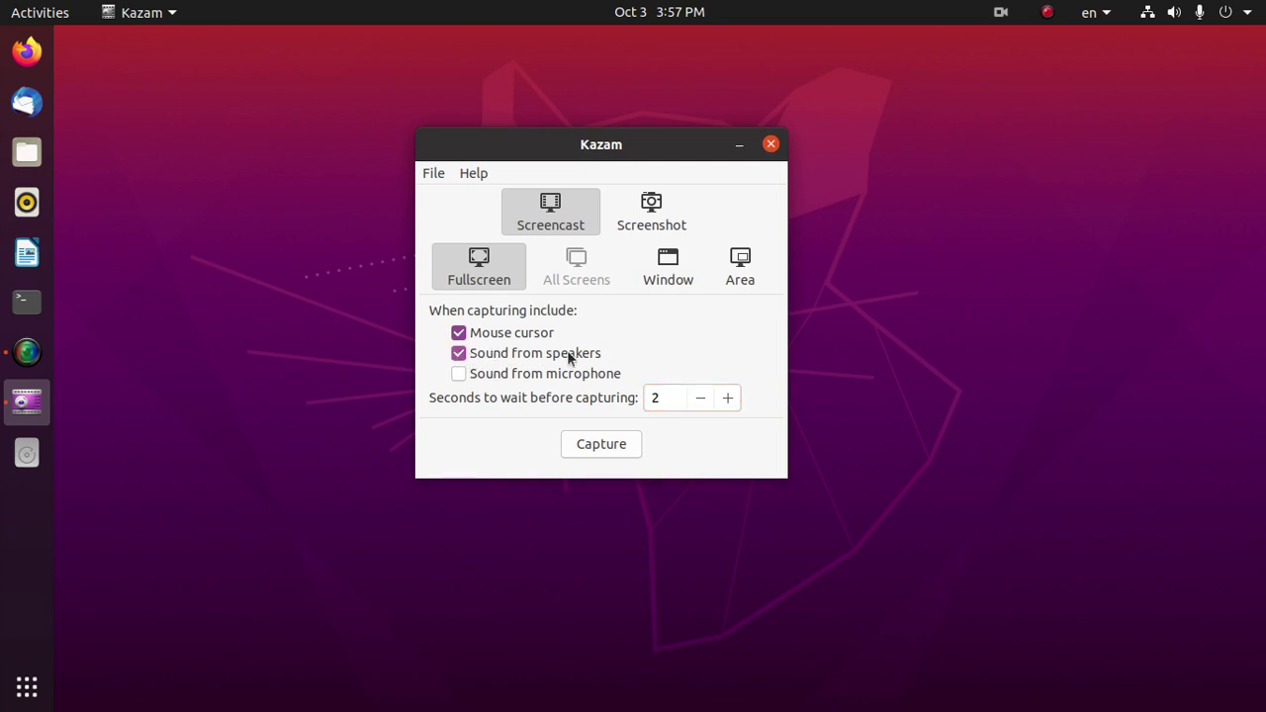
{"action": "left_click", "coordinate": [458, 374]}
Step: In Kazam's preferences, choose the echo-cancelled Built-in Audio Analog Stereo microphone and Monitor of Built-in Audio Analog Stereo for the speakers
{"action": "left_click", "coordinate": [432, 174]}
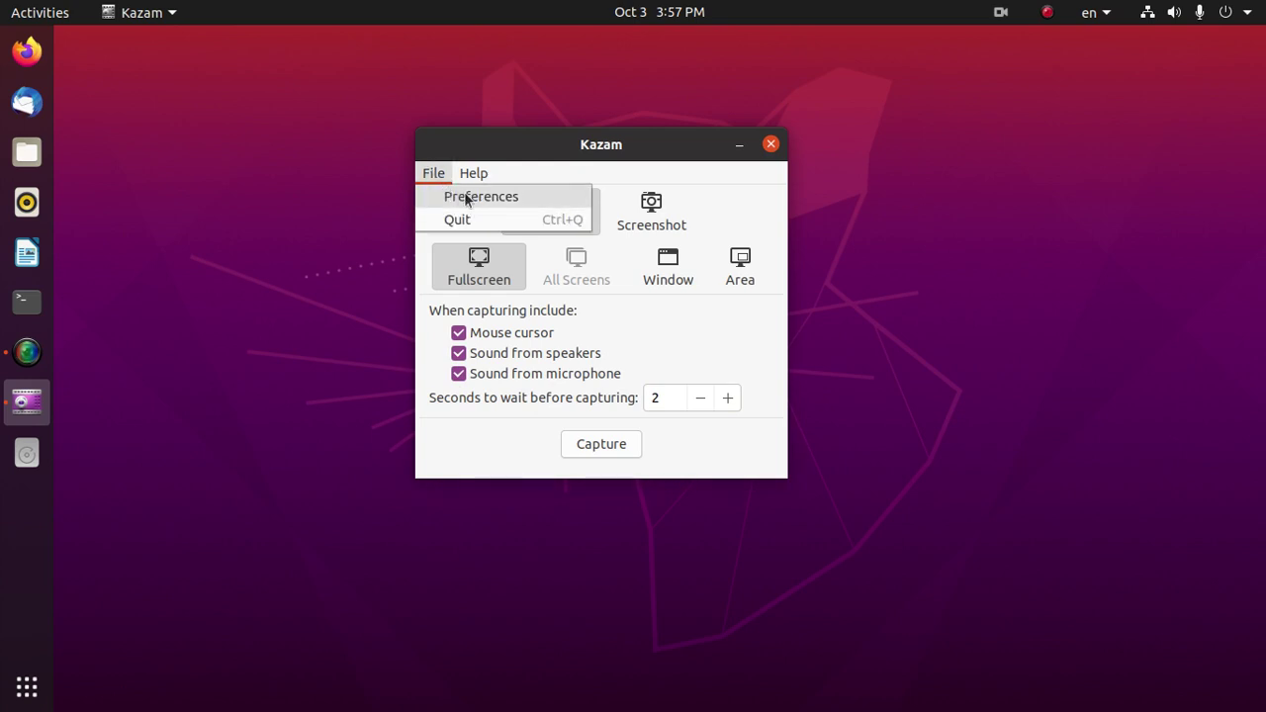
{"action": "left_click", "coordinate": [466, 201]}
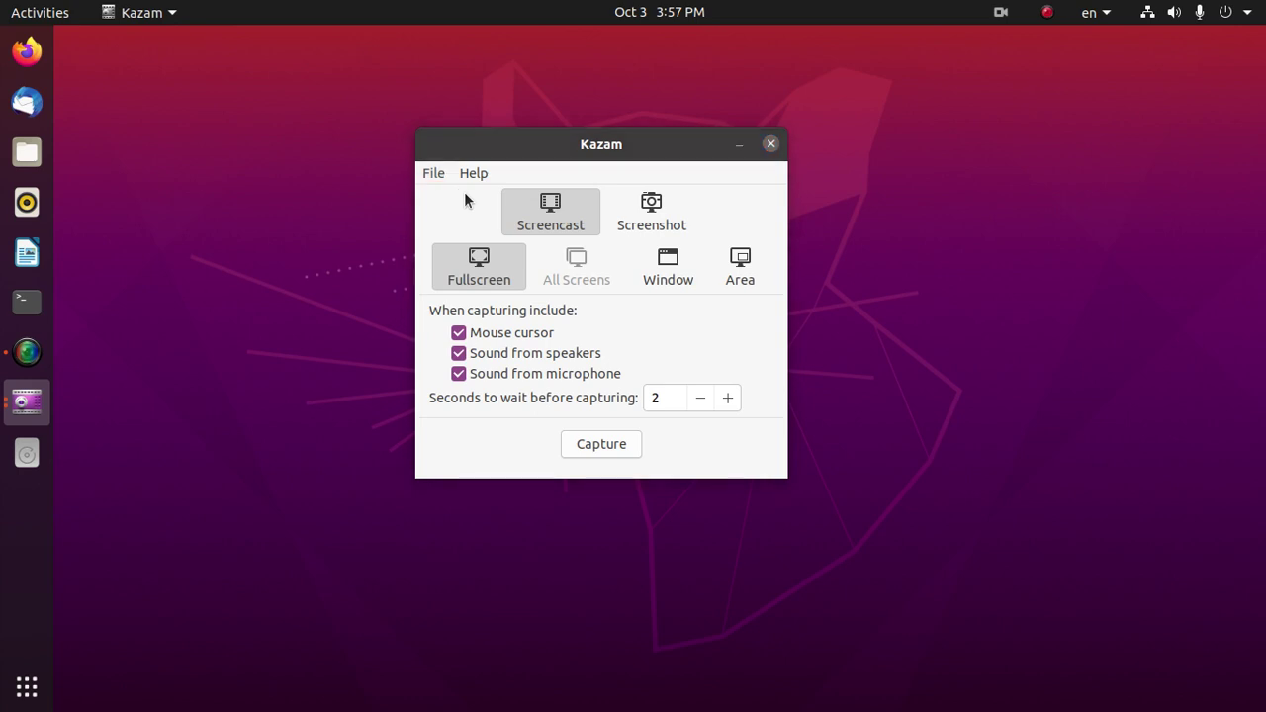
{"action": "left_click_drag", "start_coordinate": [465, 54], "coordinate": [486, 204]}
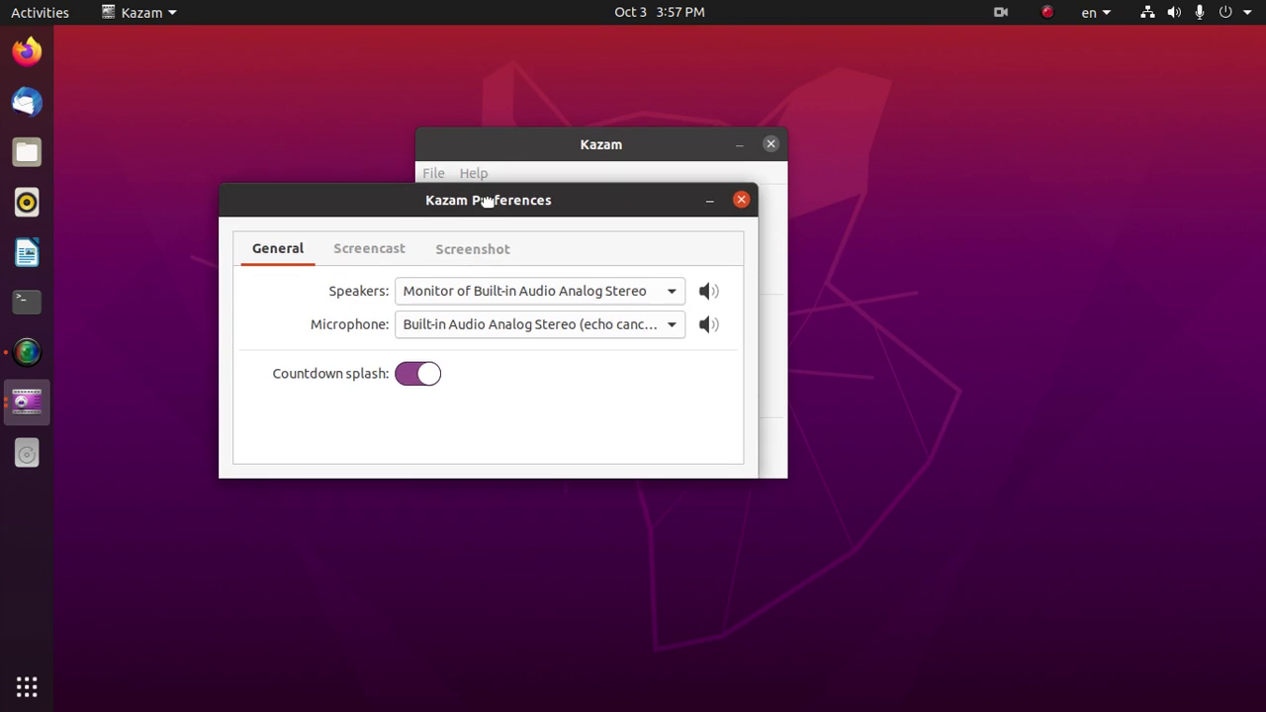
{"action": "left_click", "coordinate": [511, 325]}
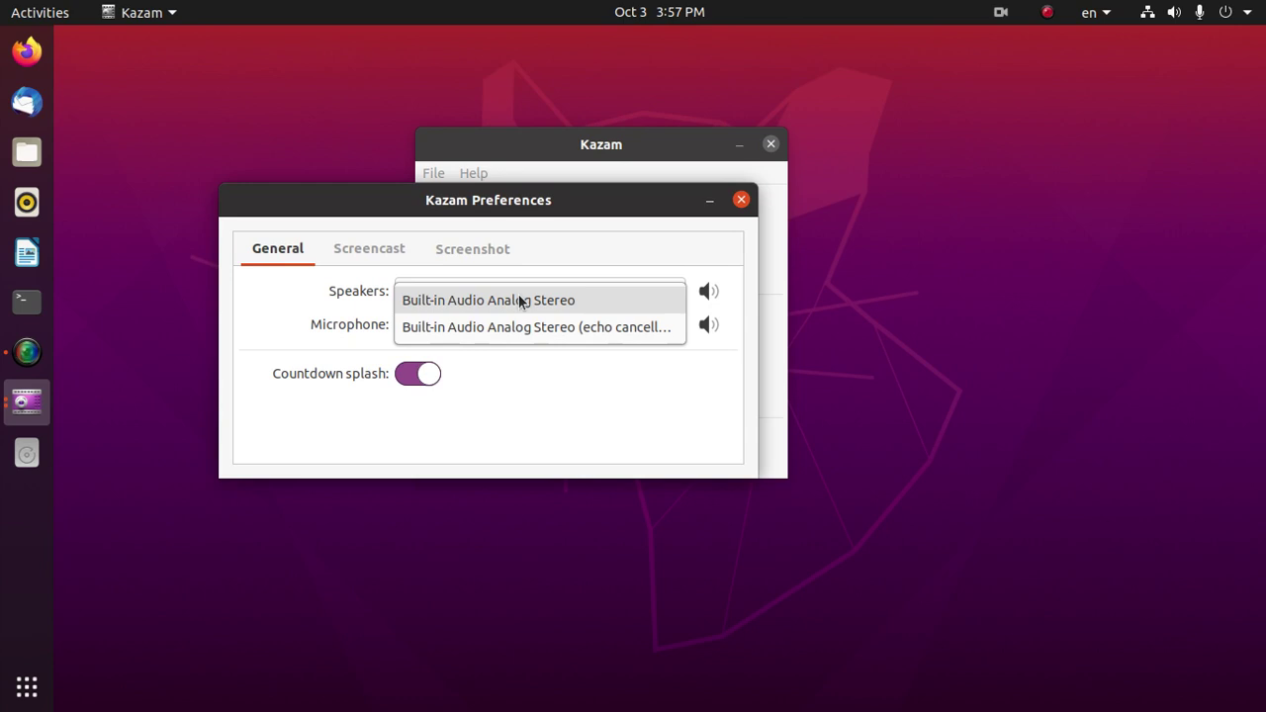
{"action": "left_click", "coordinate": [510, 327]}
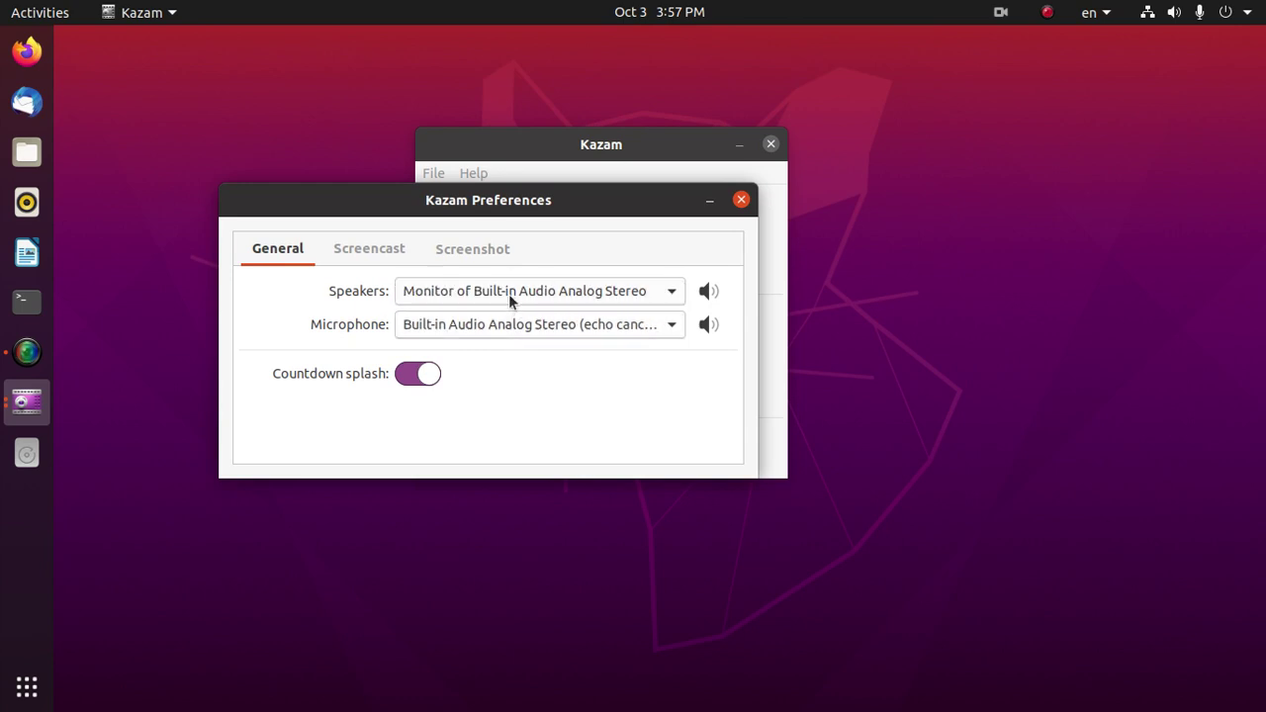
{"action": "left_click", "coordinate": [482, 291]}
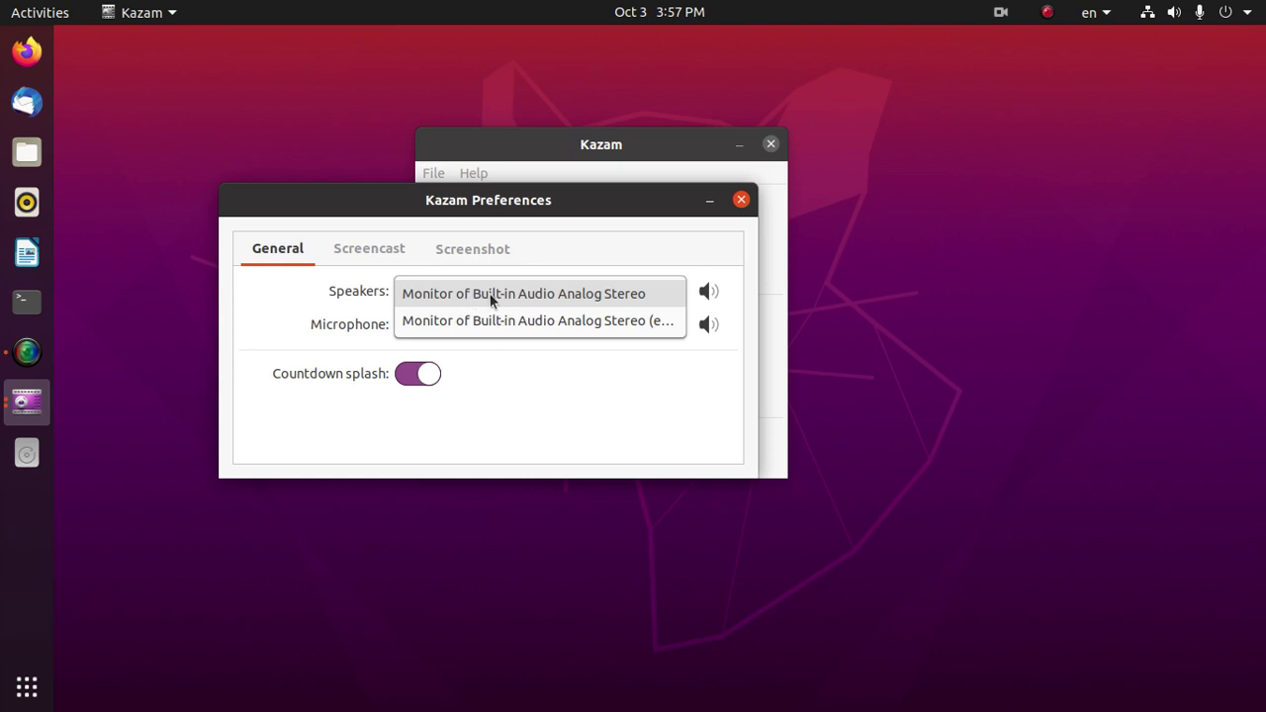
{"action": "left_click", "coordinate": [491, 294]}
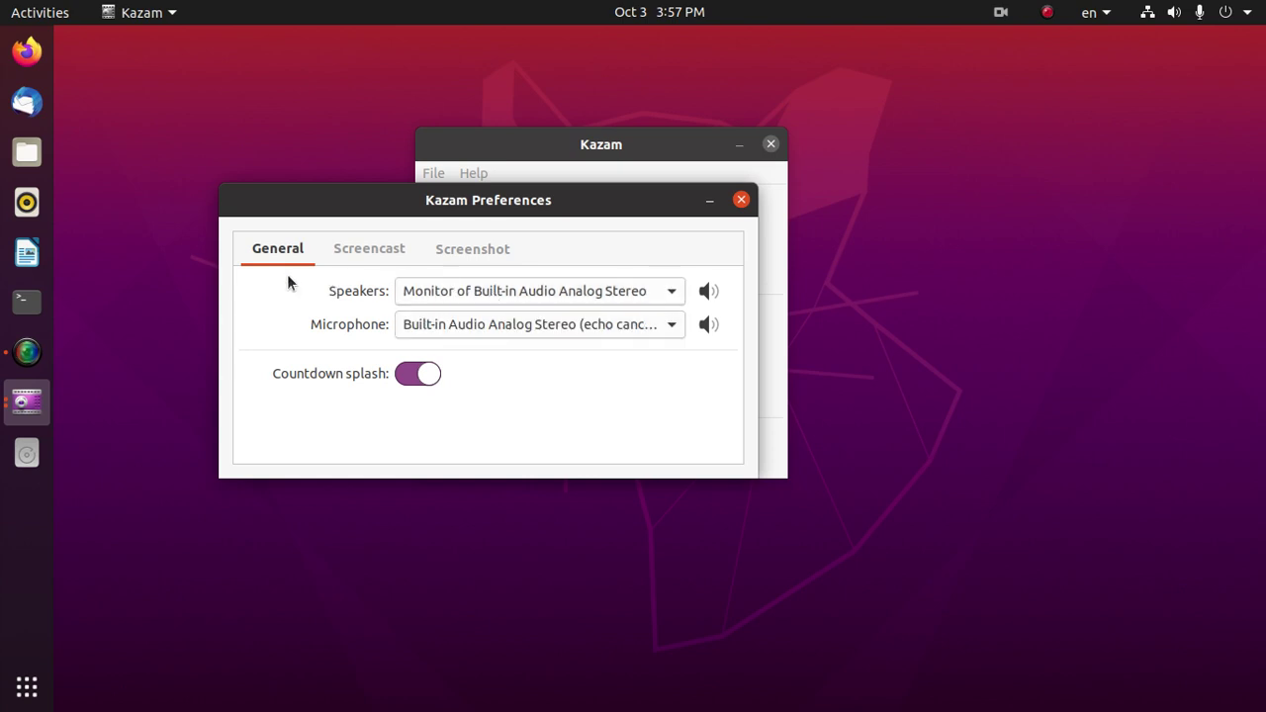
Step: Set the screencast framerate to 15 and the recording format to H264 (MP4)
{"action": "left_click", "coordinate": [352, 255]}
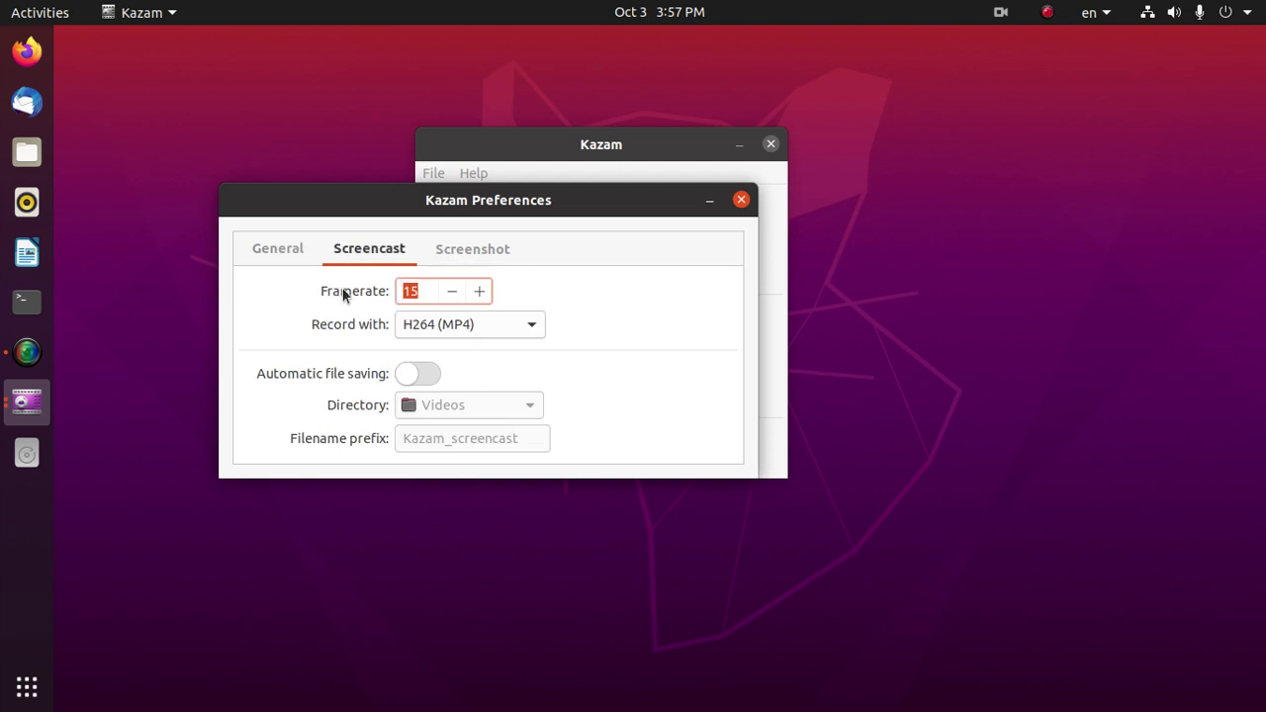
{"action": "left_click", "coordinate": [418, 290]}
{"action": "left_click", "coordinate": [447, 290]}
{"action": "left_click", "coordinate": [479, 291]}
{"action": "left_click", "coordinate": [469, 323]}
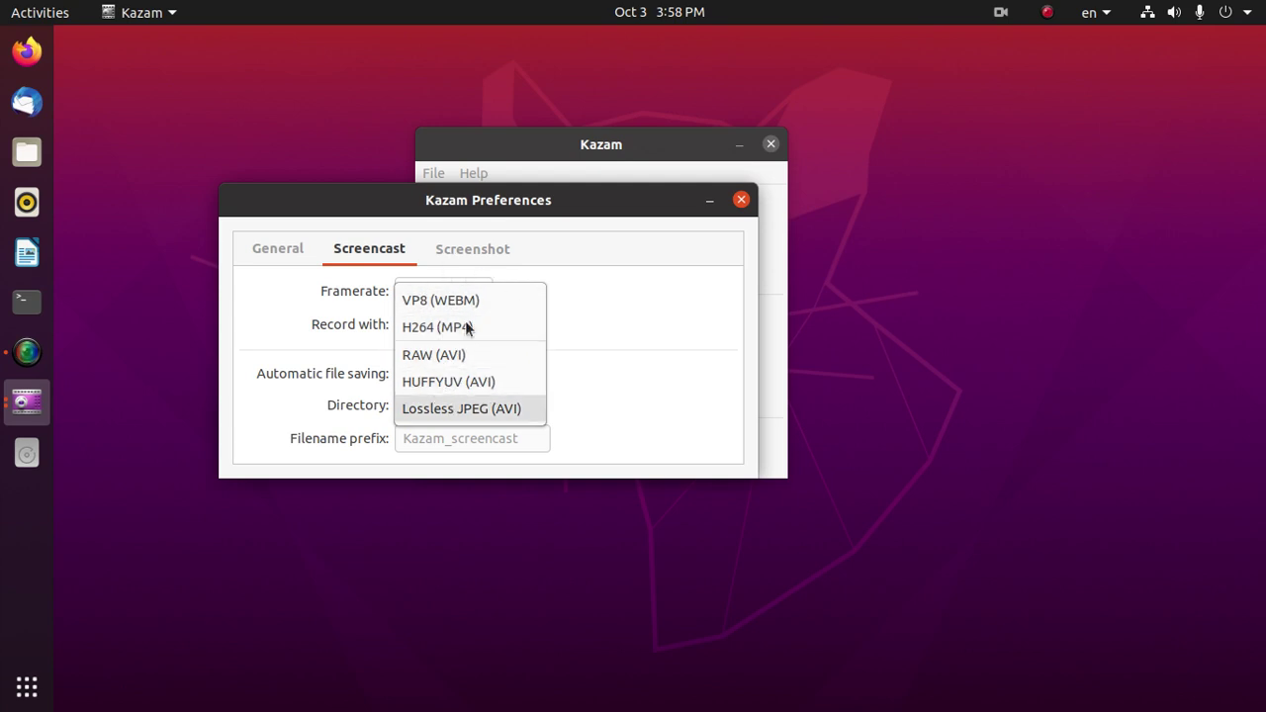
{"action": "left_click", "coordinate": [465, 329]}
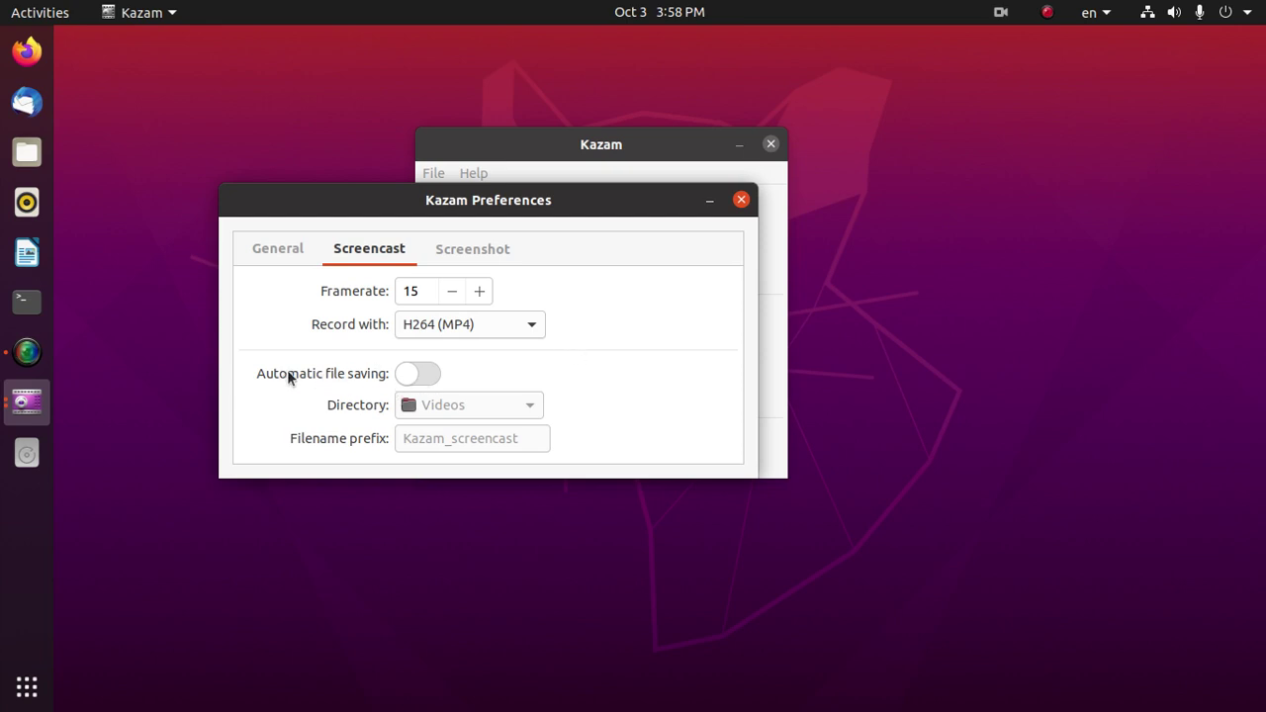
Step: Enable automatic file saving to the Videos directory, keeping Kazam_screencast as the filename prefix
{"action": "left_click", "coordinate": [430, 378]}
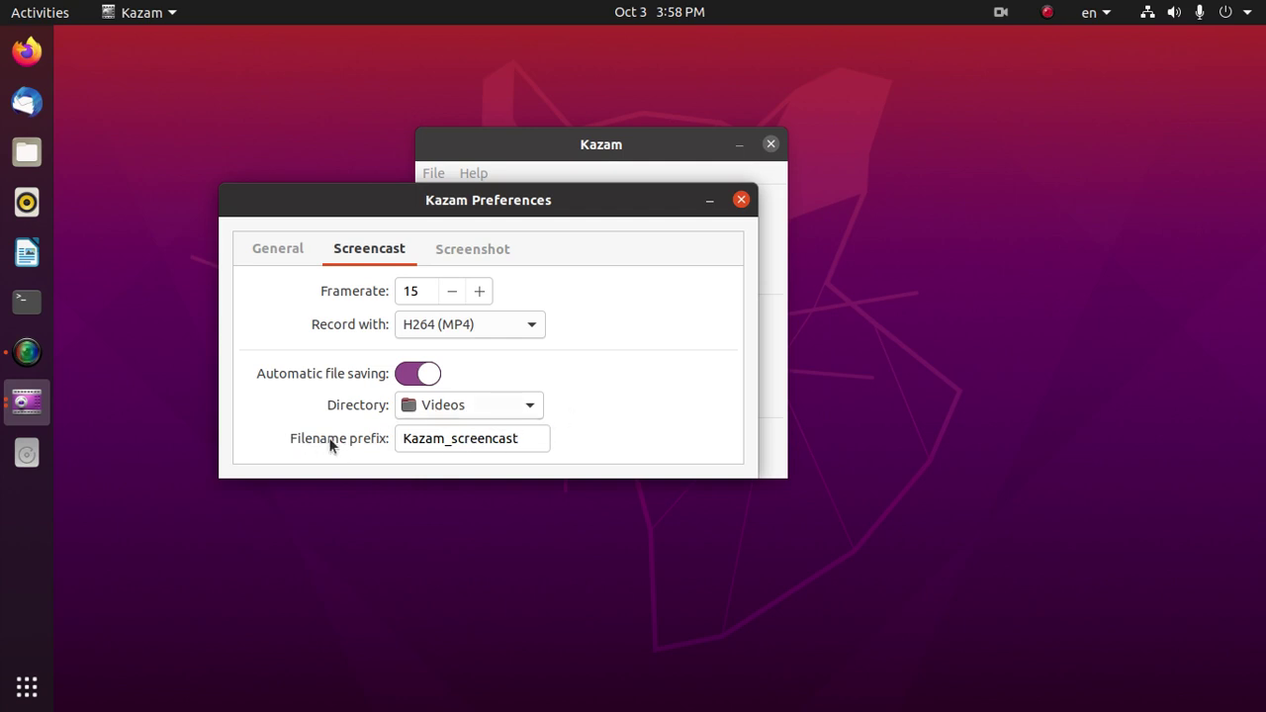
{"action": "double_click", "coordinate": [540, 438]}
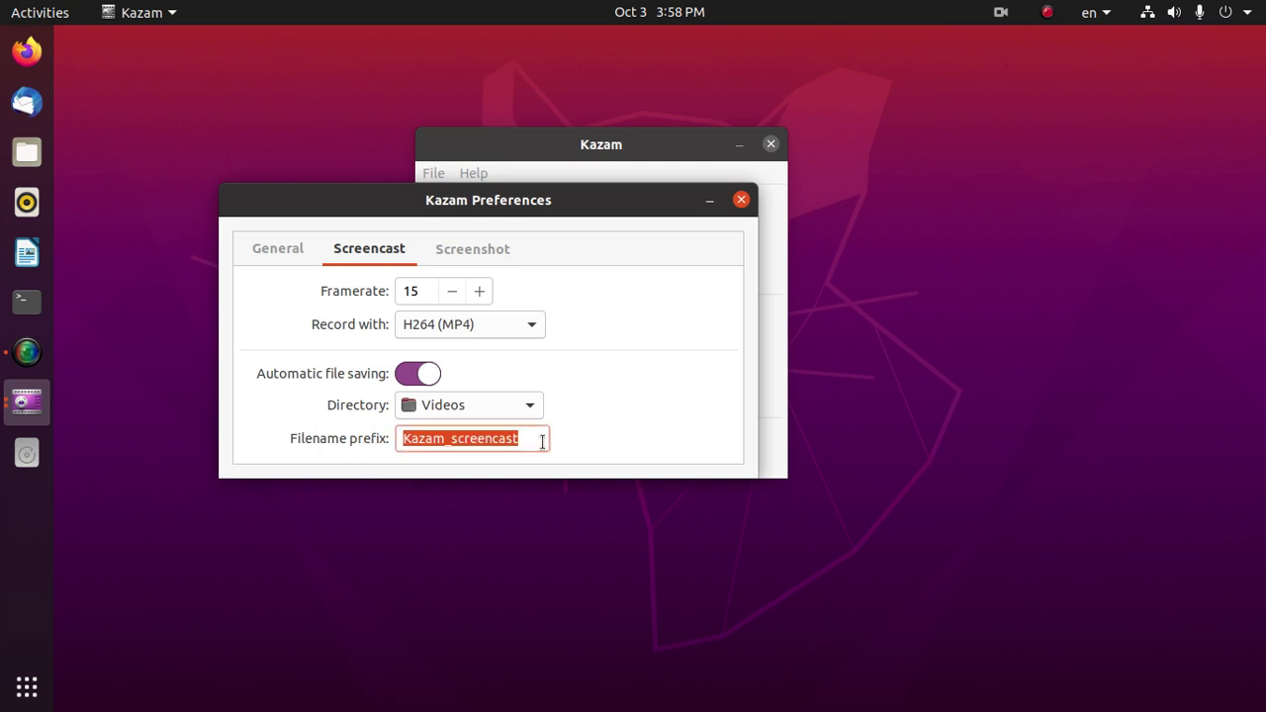
{"action": "left_click", "coordinate": [535, 438]}
{"action": "double_click", "coordinate": [527, 439]}
{"action": "left_click", "coordinate": [526, 441]}
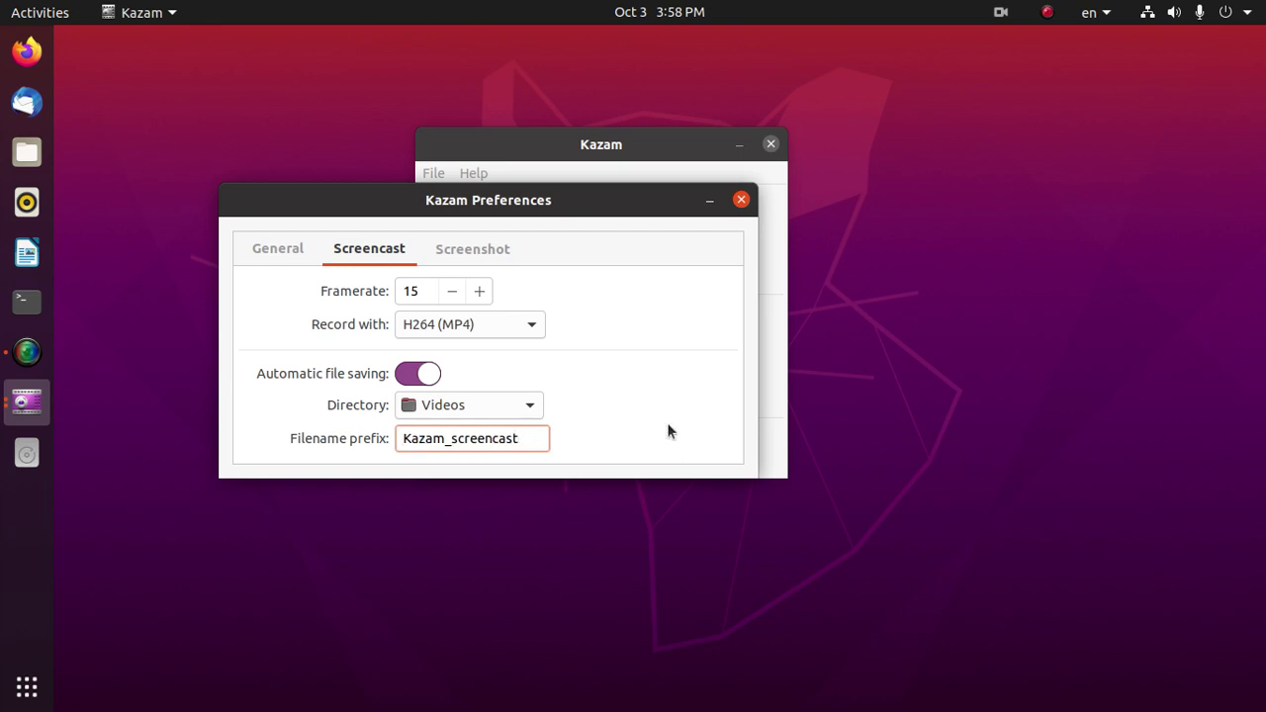
Step: Switch the countdown splash off and back on in the general preferences
{"action": "left_click", "coordinate": [273, 249]}
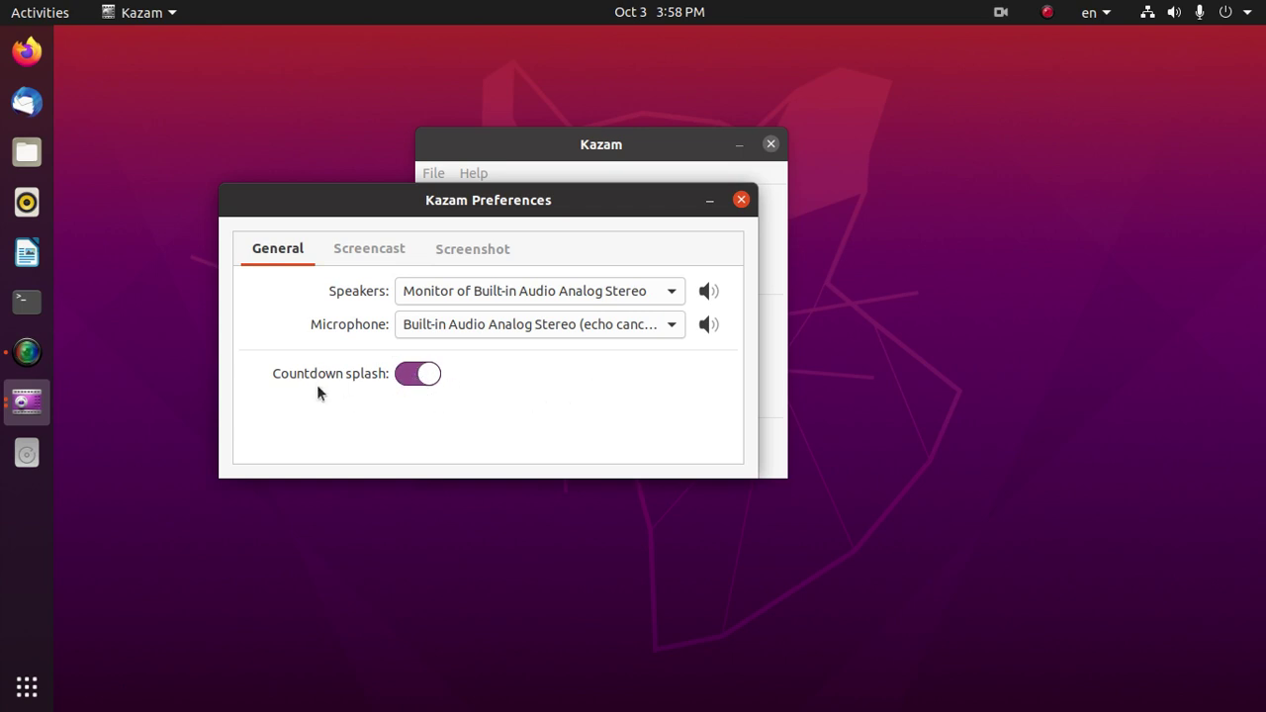
{"action": "left_click", "coordinate": [404, 377]}
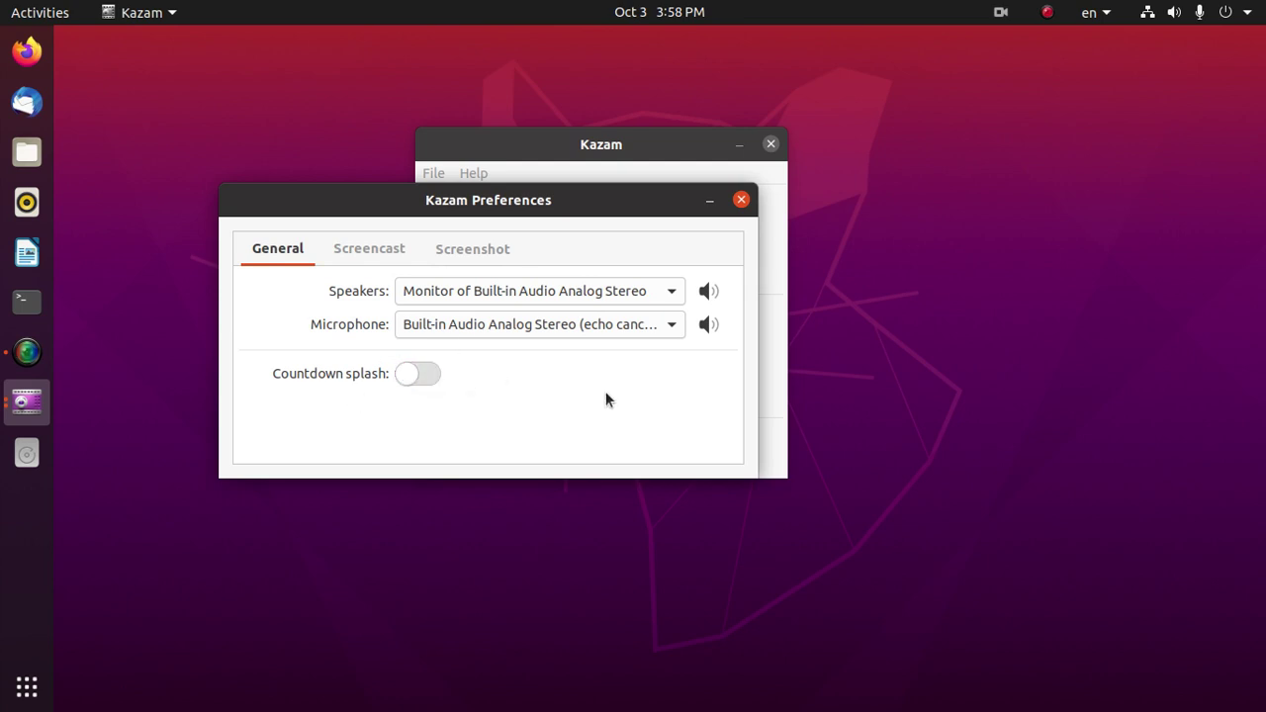
{"action": "left_click", "coordinate": [421, 375]}
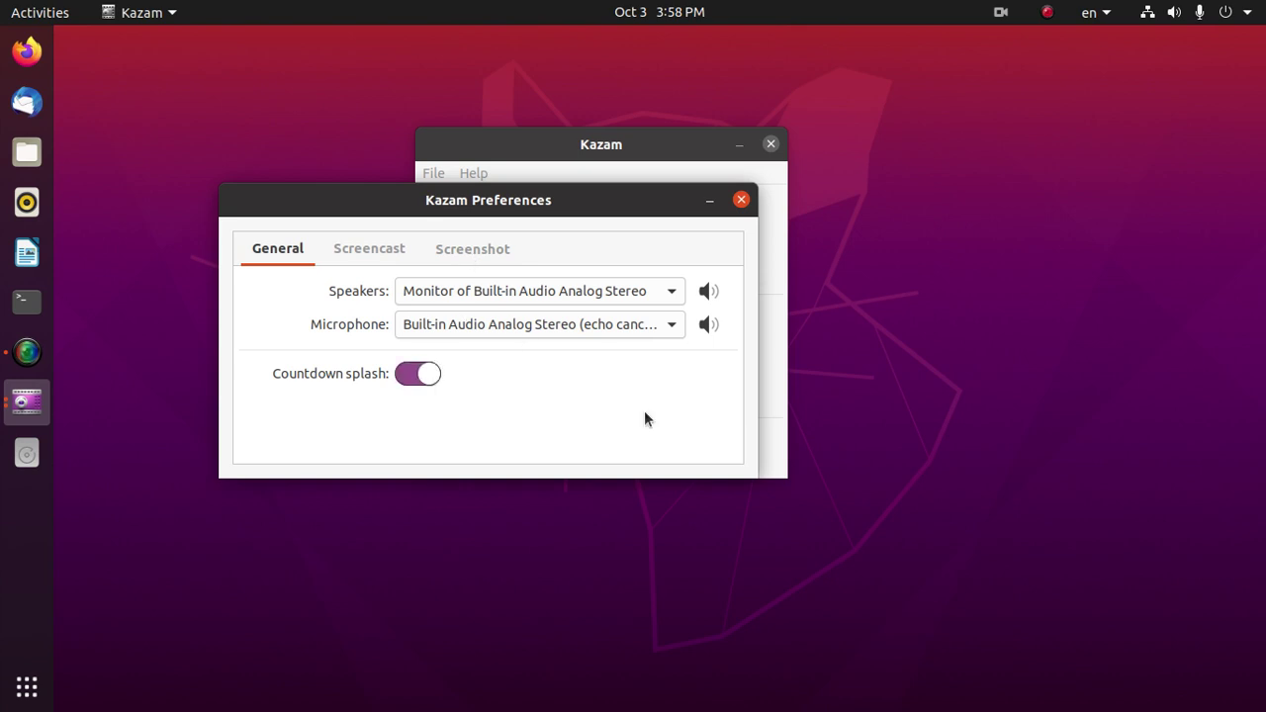
Step: Close the preferences and start the fullscreen screencast capture
{"action": "left_click_drag", "start_coordinate": [607, 195], "coordinate": [684, 285]}
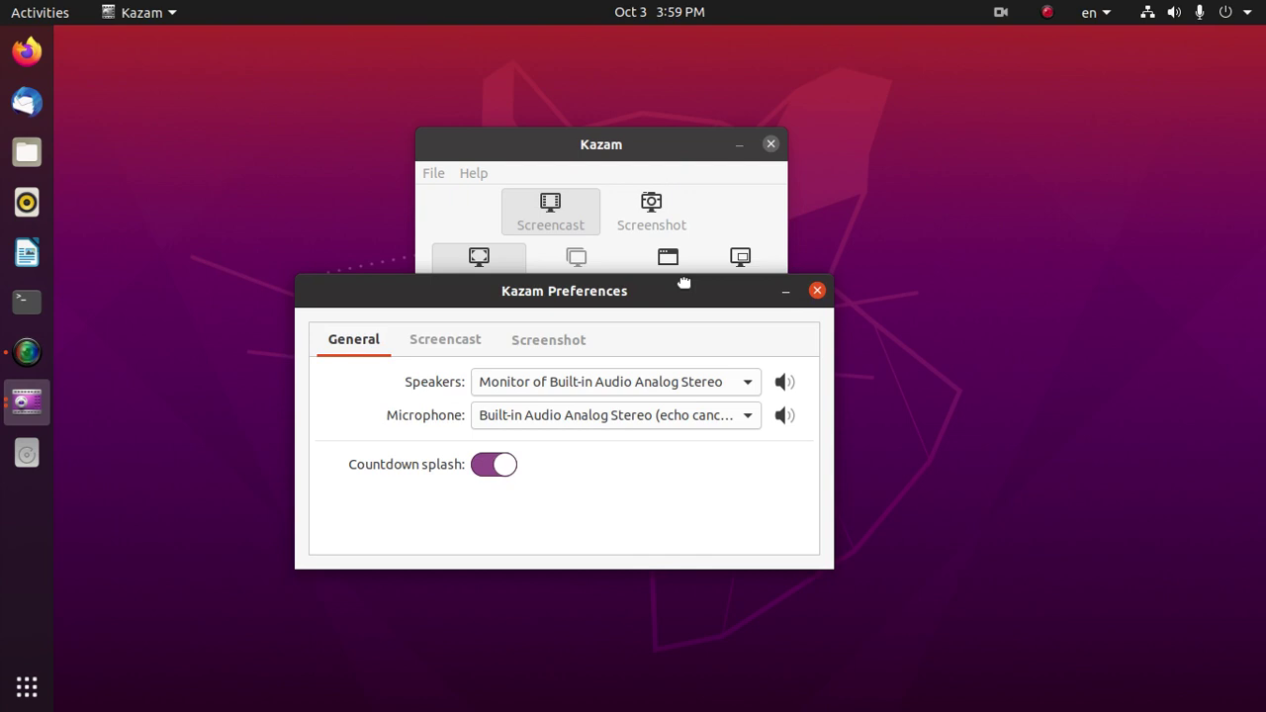
{"action": "left_click", "coordinate": [817, 290]}
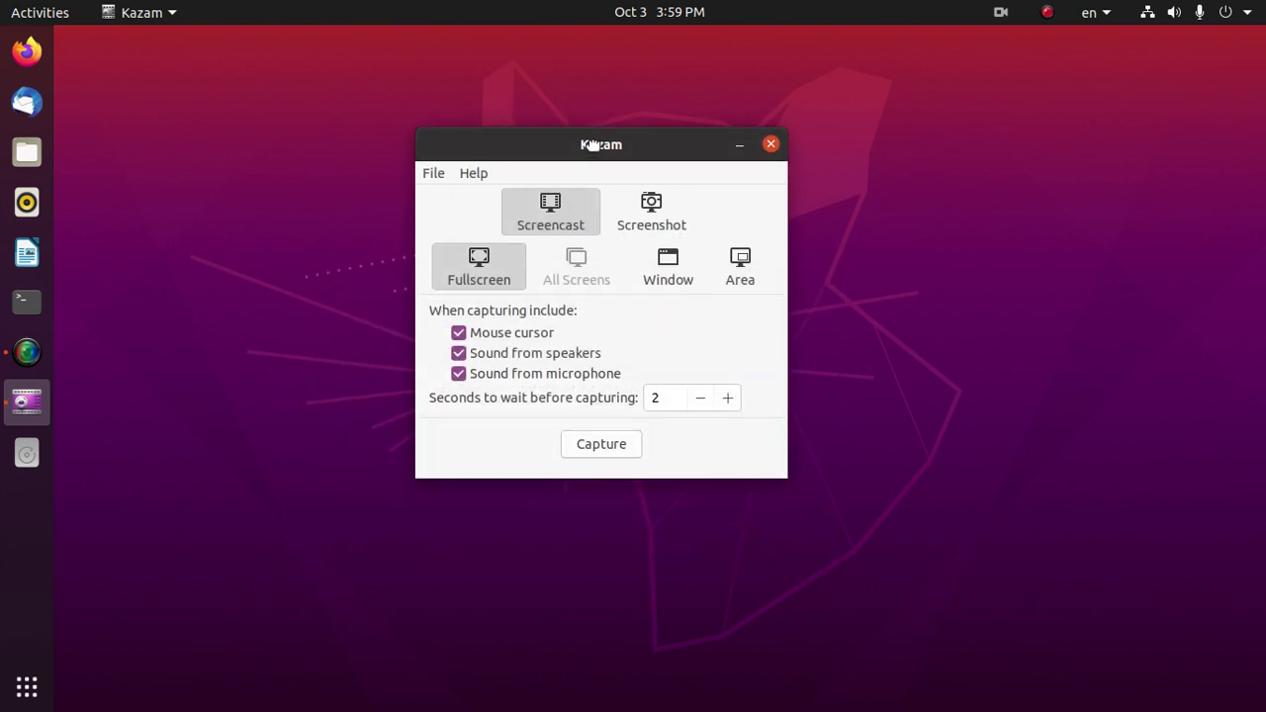
{"action": "left_click_drag", "start_coordinate": [591, 145], "coordinate": [557, 160]}
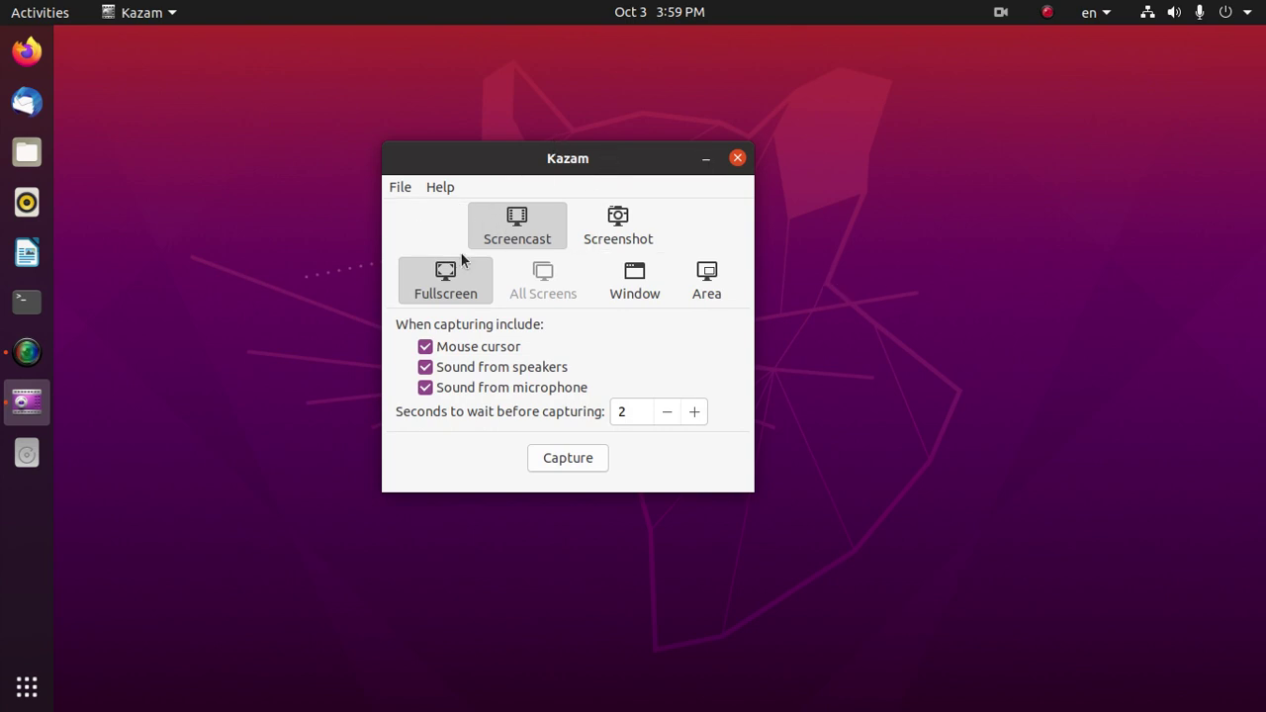
{"action": "left_click", "coordinate": [566, 460]}
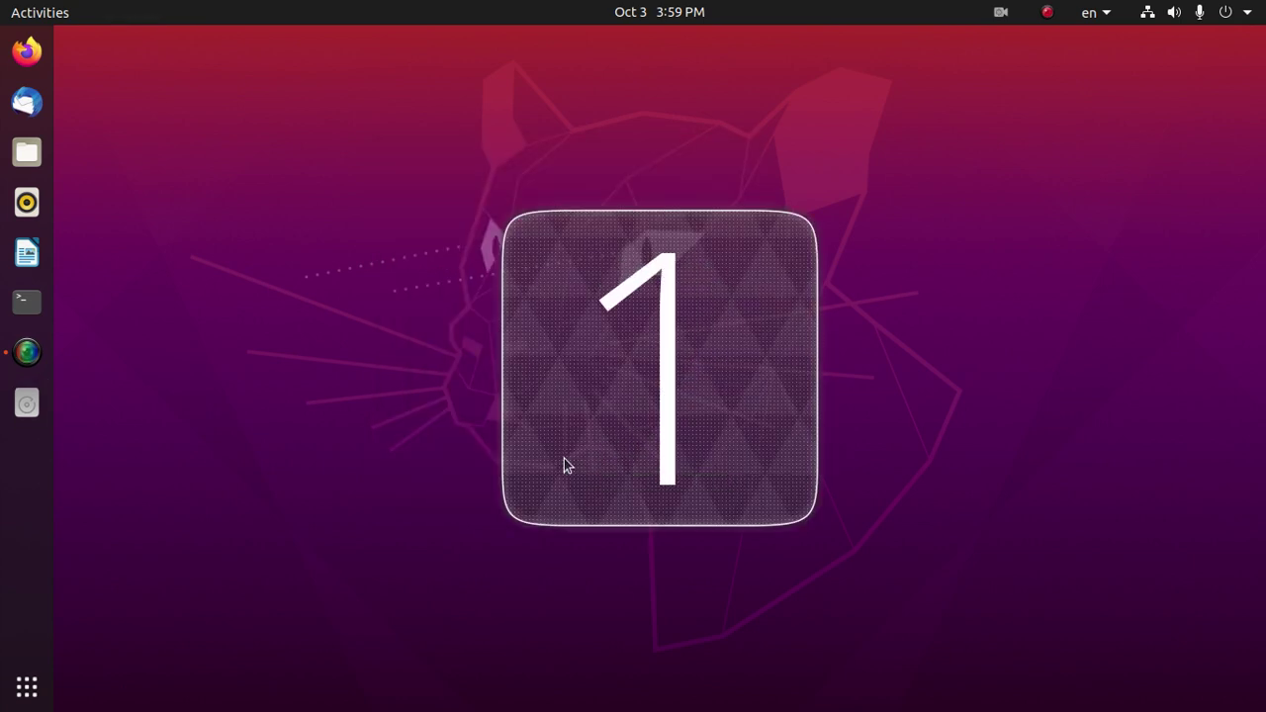
Step: Open the file manager and move its window around as sample footage, and finish the recording
{"action": "left_click", "coordinate": [27, 154]}
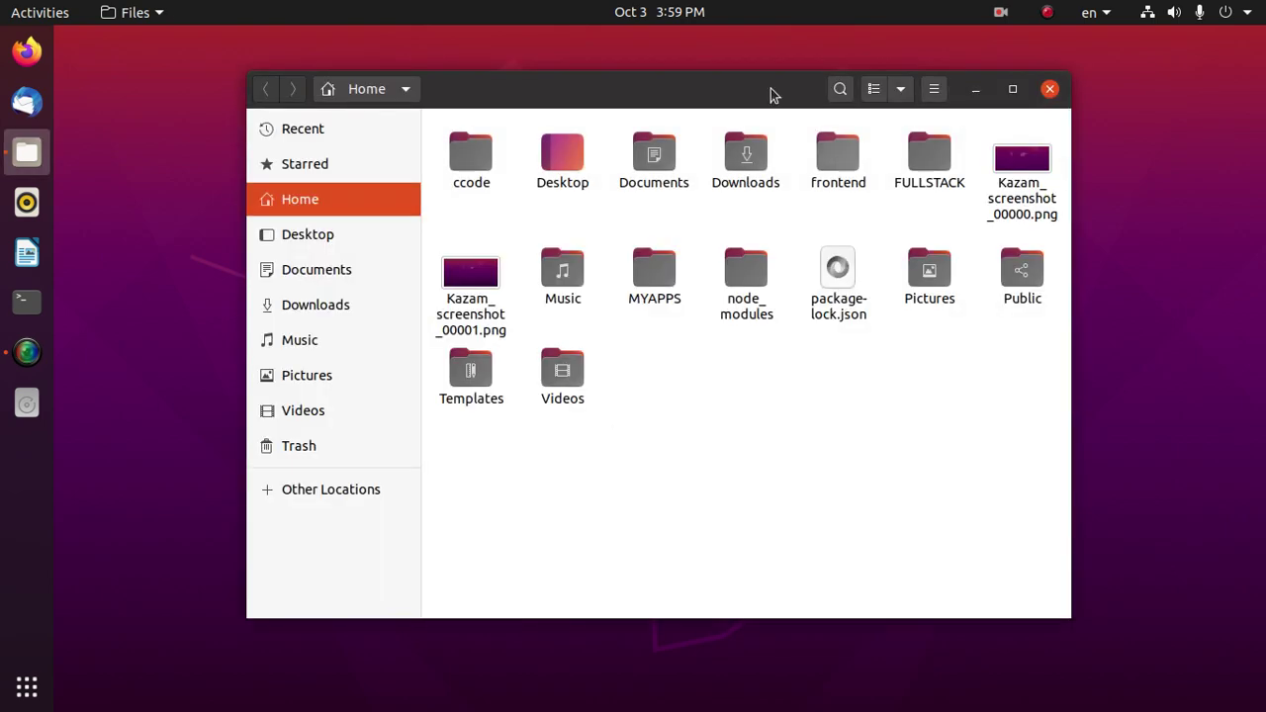
{"action": "left_click_drag", "start_coordinate": [768, 93], "coordinate": [773, 123]}
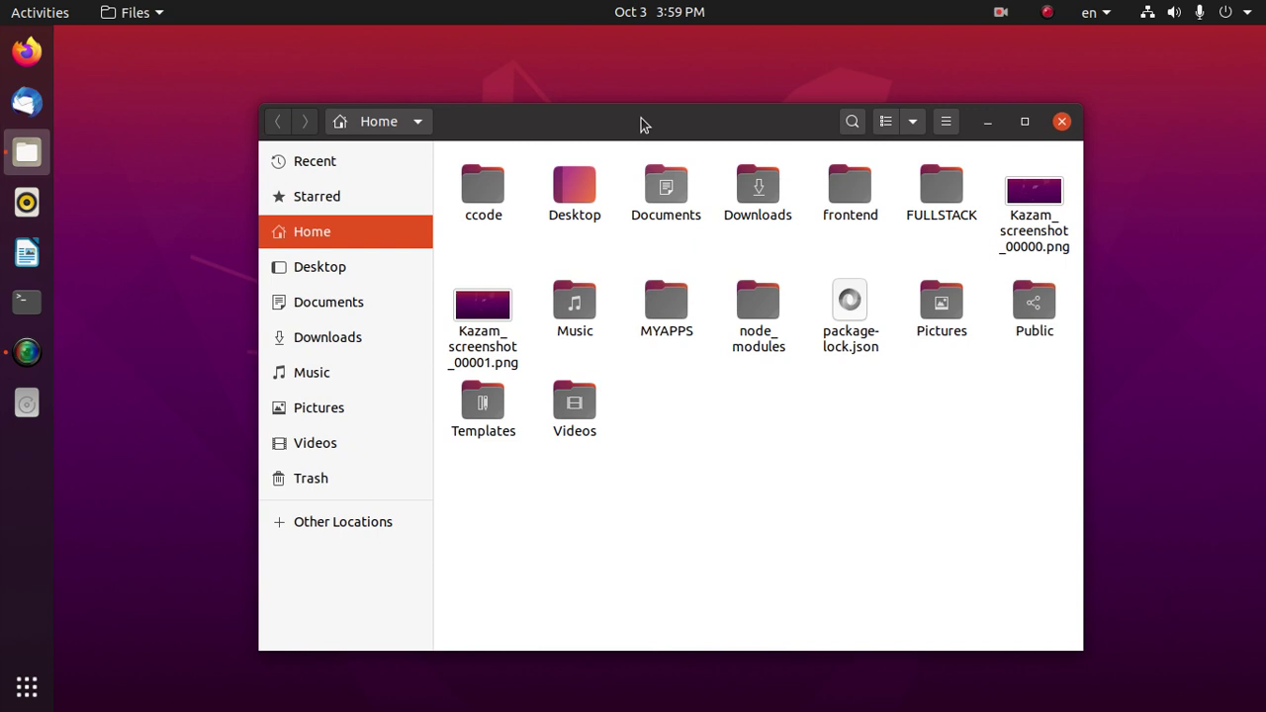
{"action": "left_click_drag", "start_coordinate": [642, 122], "coordinate": [600, 116]}
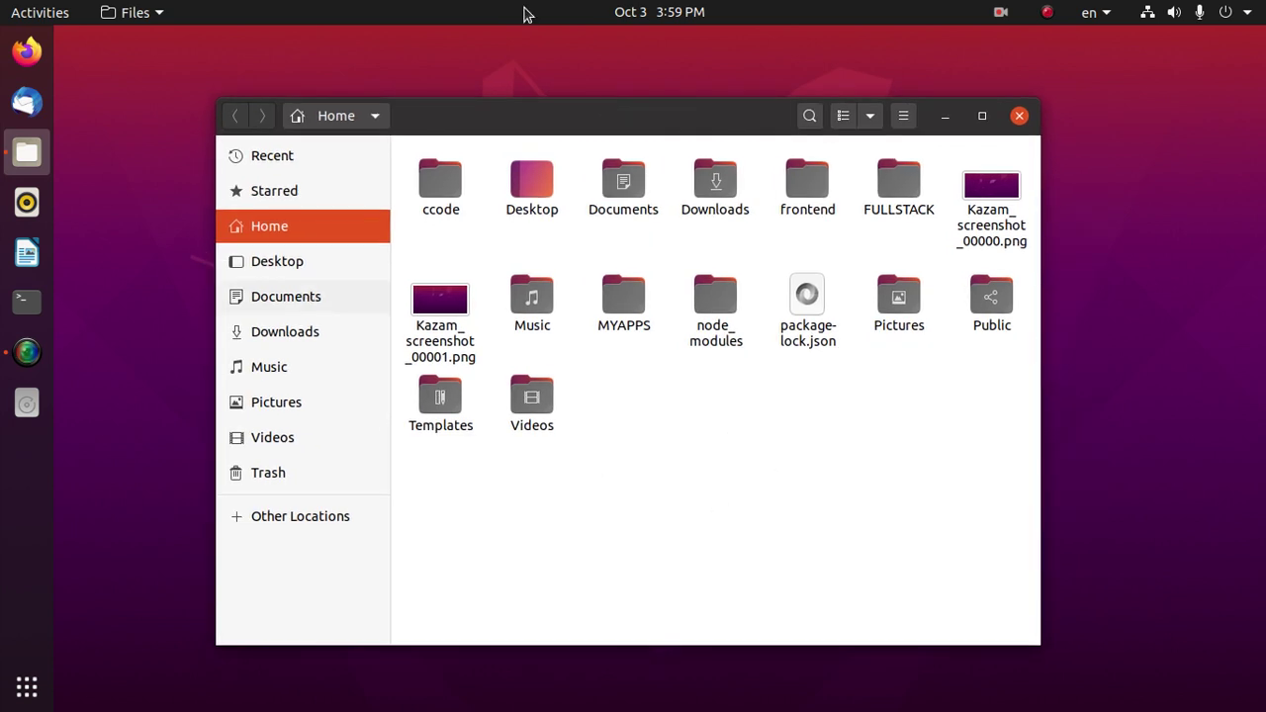
{"action": "left_click_drag", "start_coordinate": [644, 115], "coordinate": [639, 117]}
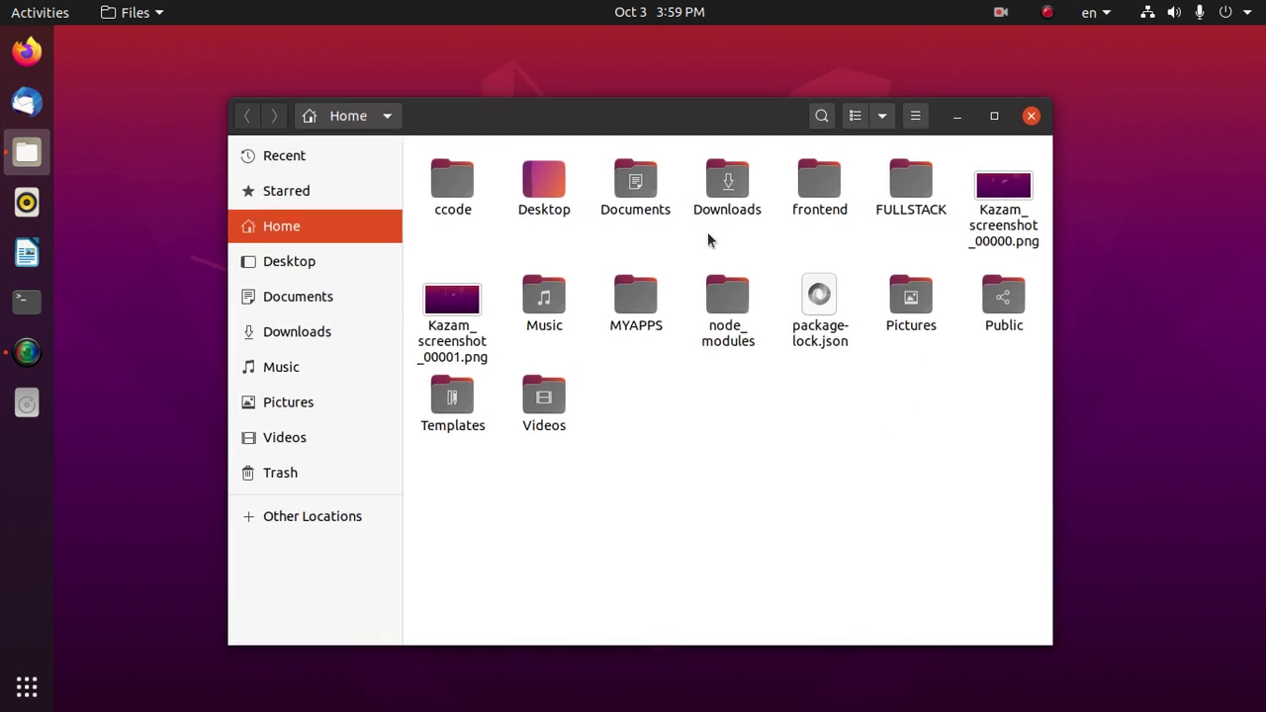
{"action": "left_click", "coordinate": [1000, 14]}
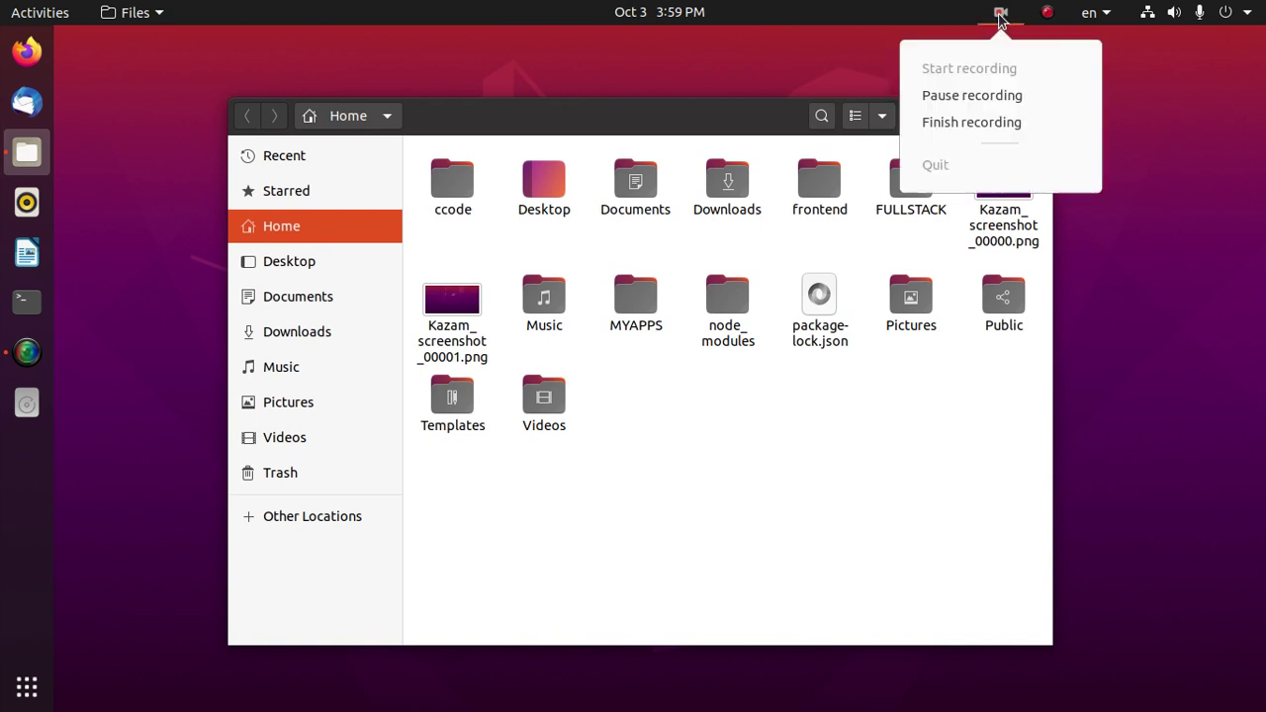
{"action": "left_click", "coordinate": [981, 122]}
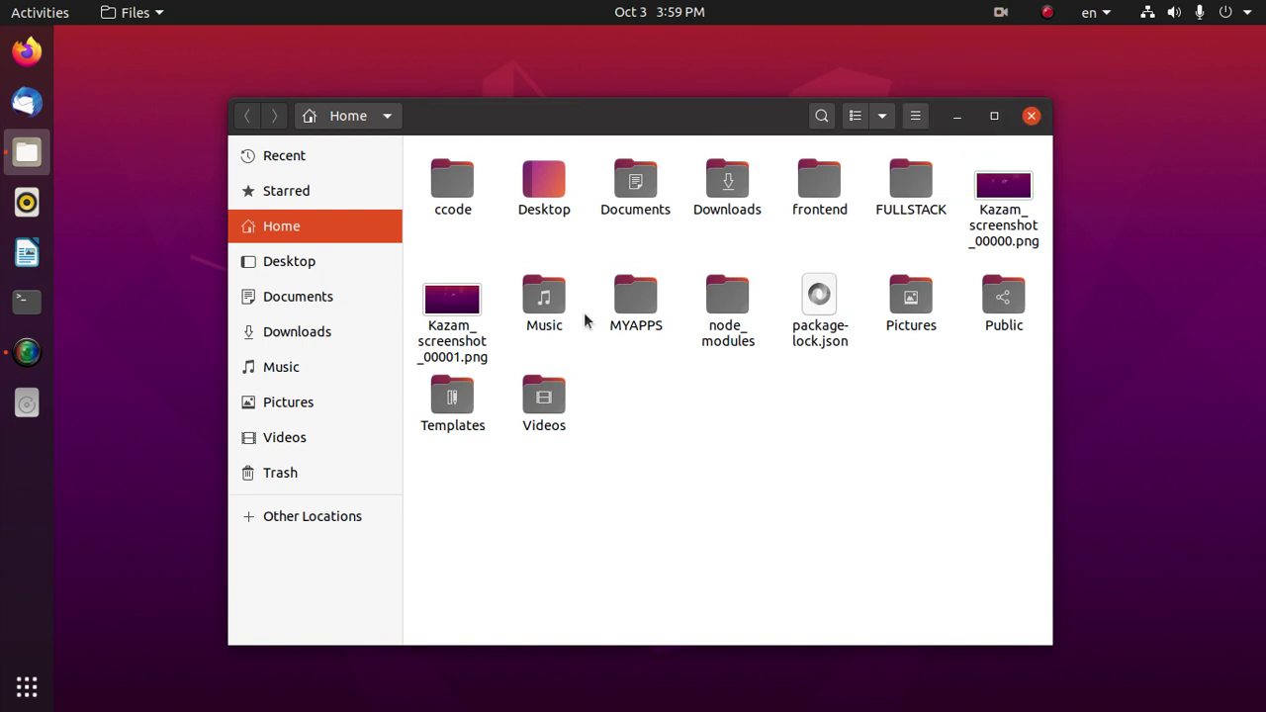
Step: Open the Videos folder in the home directory and select the kazam_ga47op8k.movie file to examine the recording output
{"action": "double_click", "coordinate": [542, 400]}
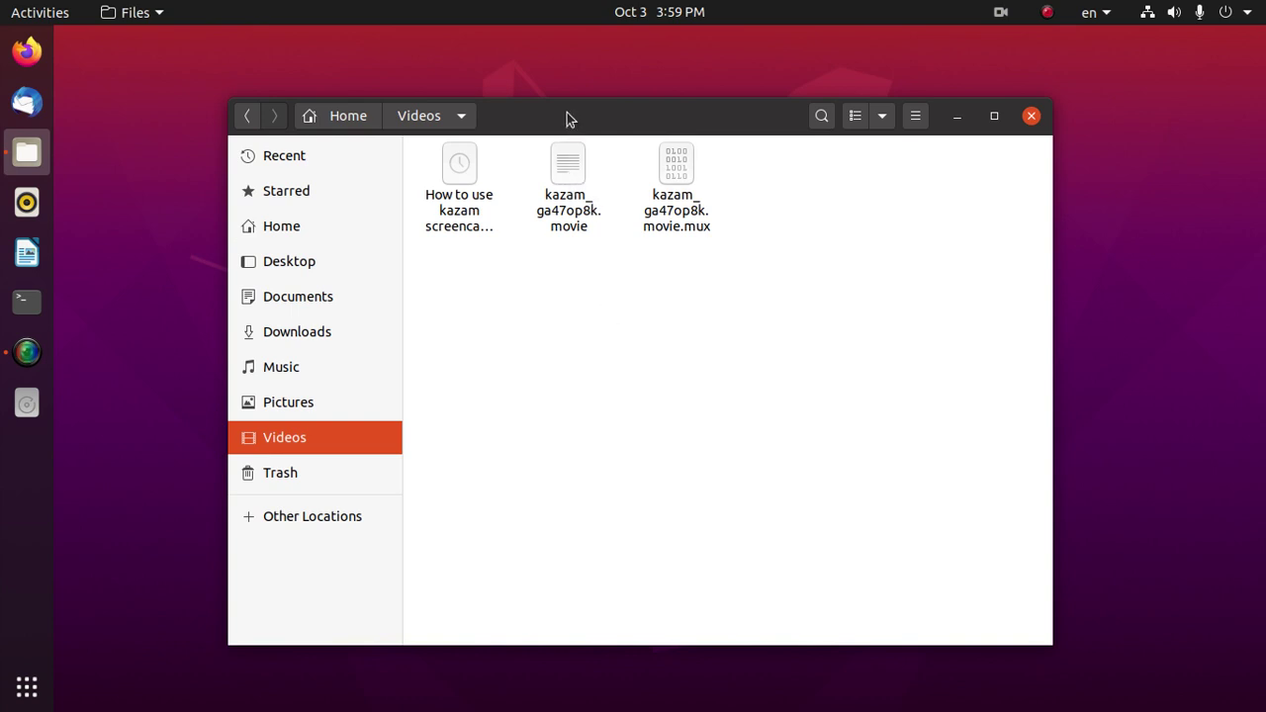
{"action": "mouse_move", "coordinate": [566, 119]}
{"action": "left_mouse_down"}
{"action": "mouse_move", "coordinate": [537, 172]}
{"action": "mouse_move", "coordinate": [560, 133]}
{"action": "left_mouse_up"}
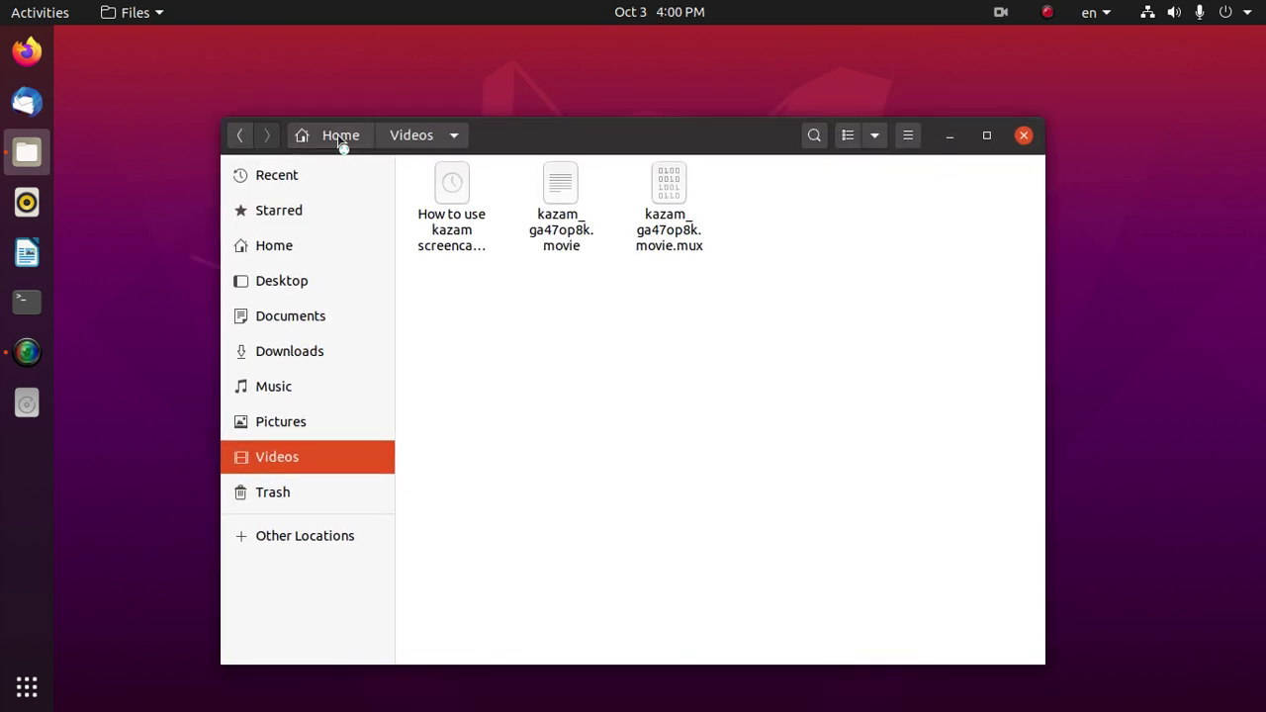
{"action": "key", "text": "alt+Up"}
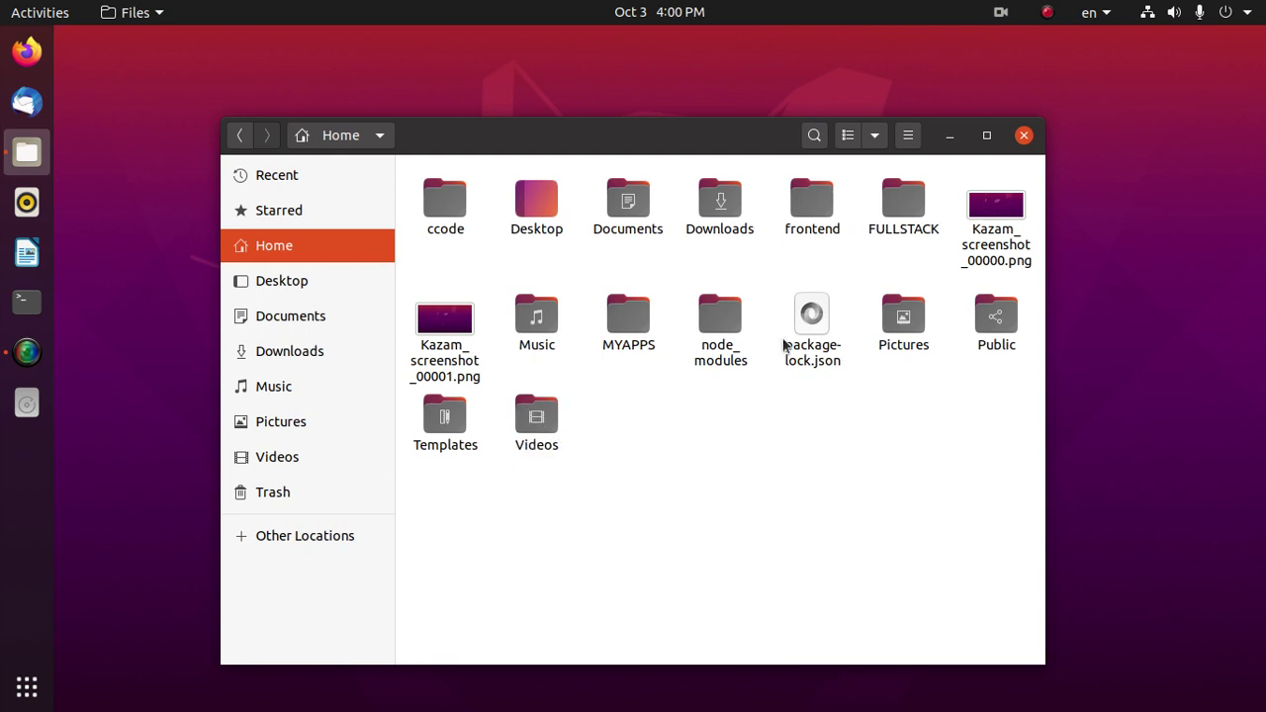
{"action": "left_click", "coordinate": [541, 420]}
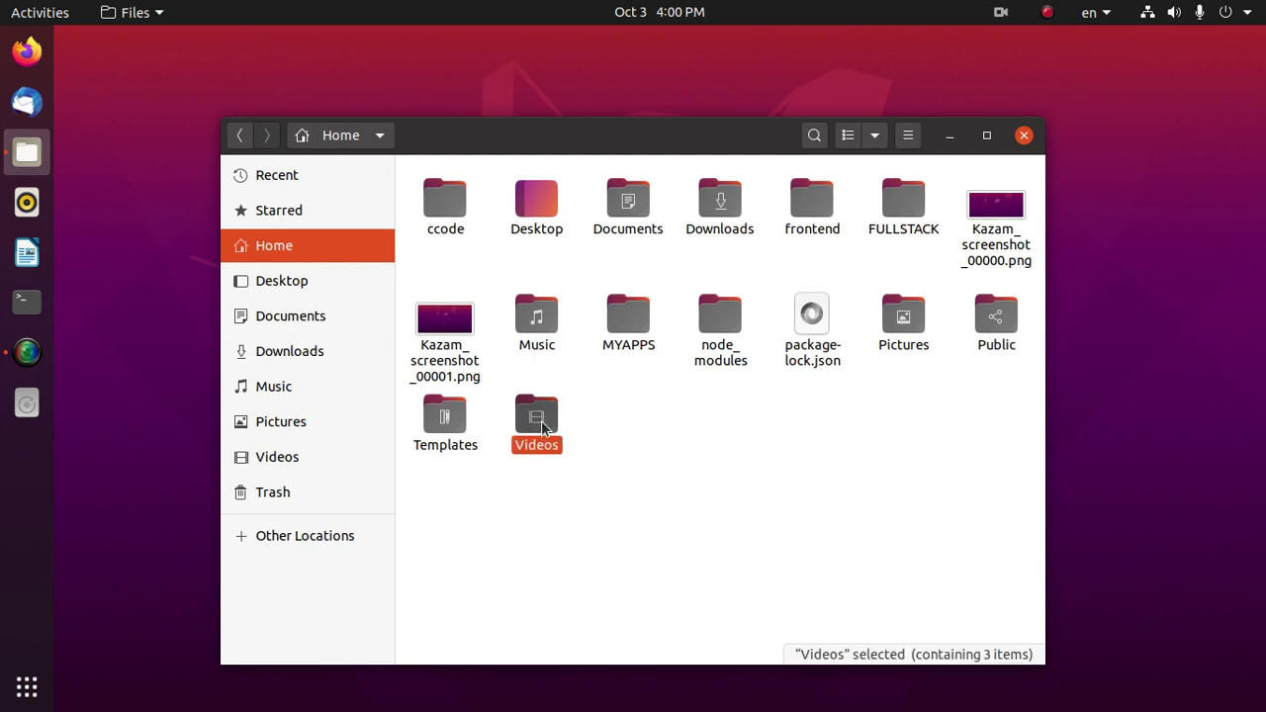
{"action": "double_click", "coordinate": [541, 421]}
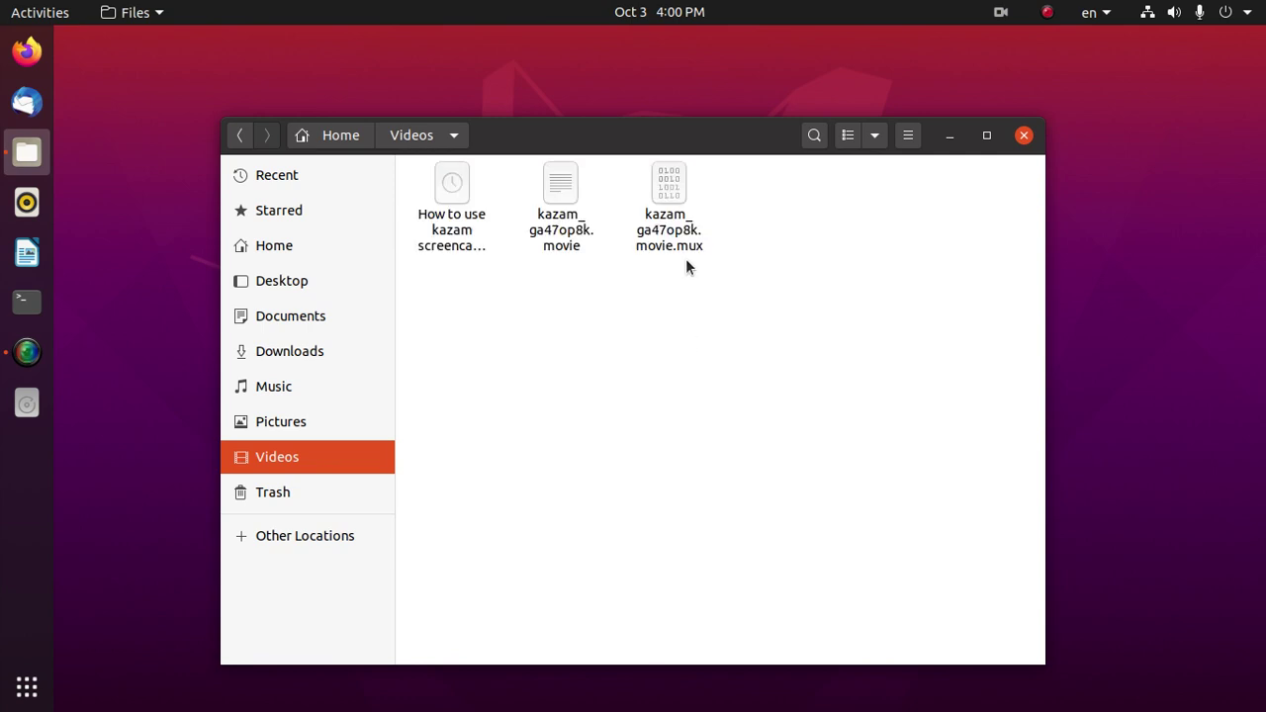
{"action": "left_click", "coordinate": [560, 196]}
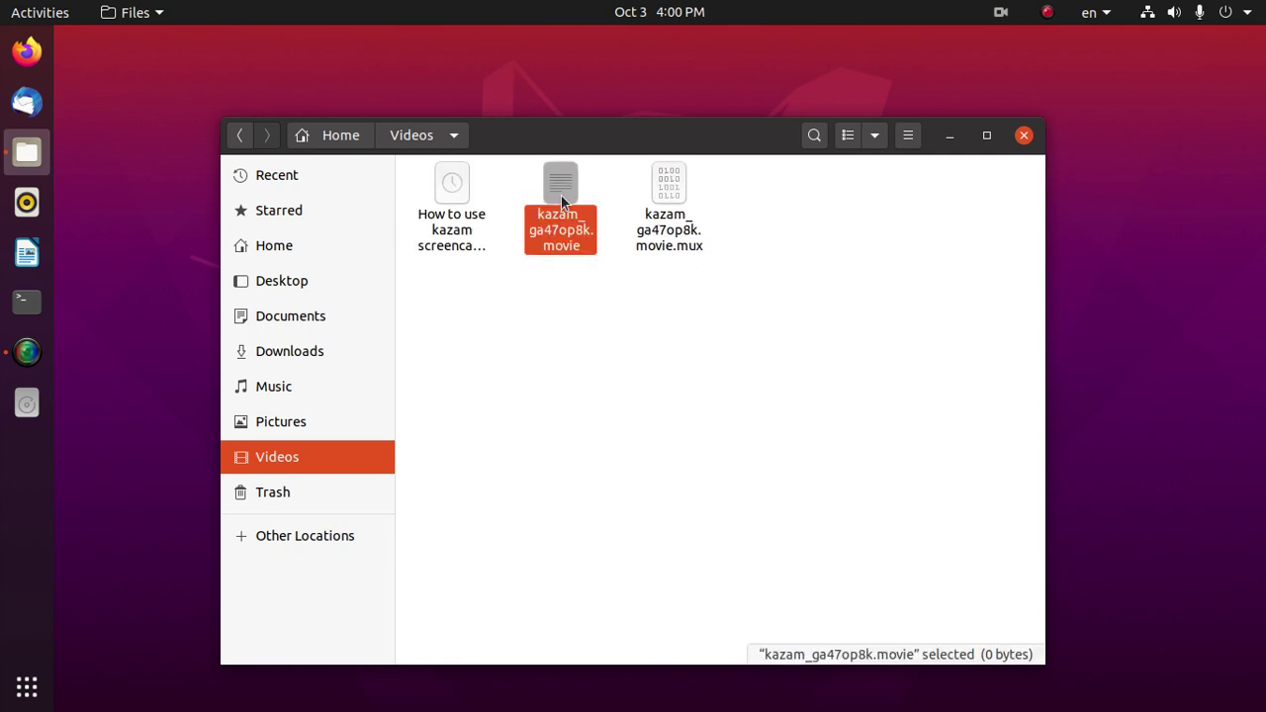
Step: Examine the kazam_ga47op8k.movie.mux file in Videos and check the recording commands offered by the Kazam indicator
{"action": "left_click", "coordinate": [674, 213]}
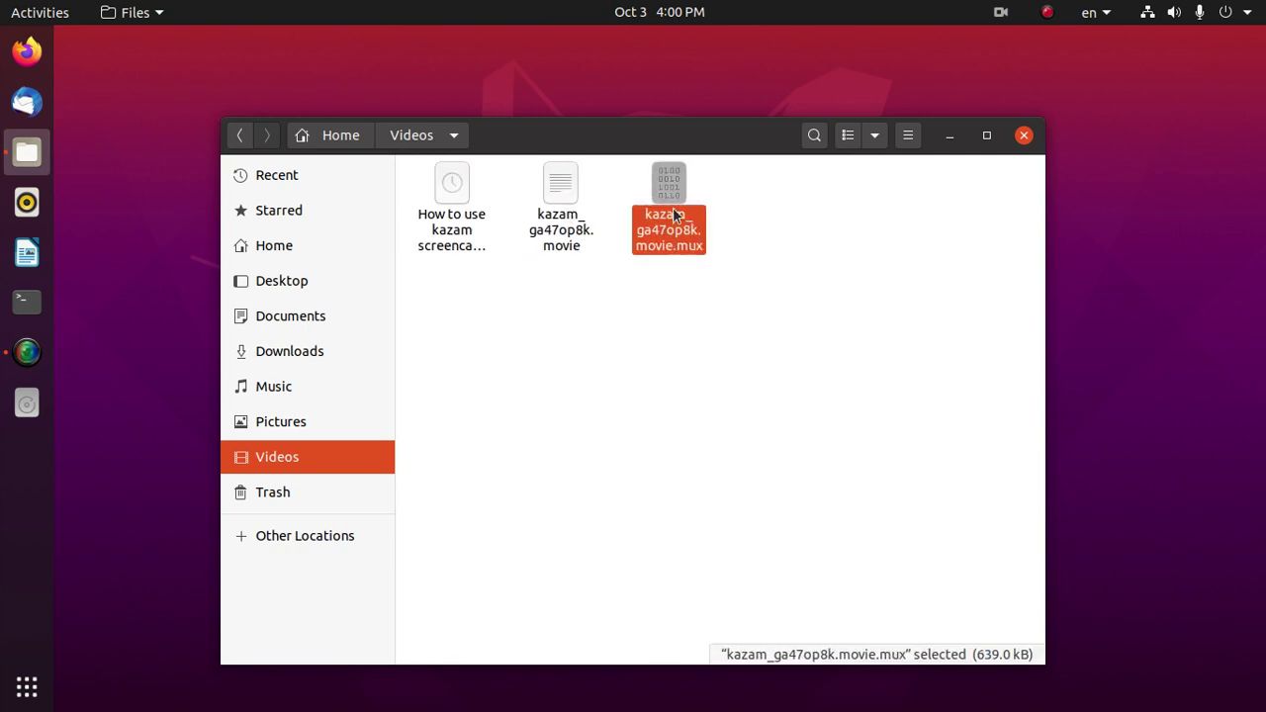
{"action": "left_click", "coordinate": [709, 393]}
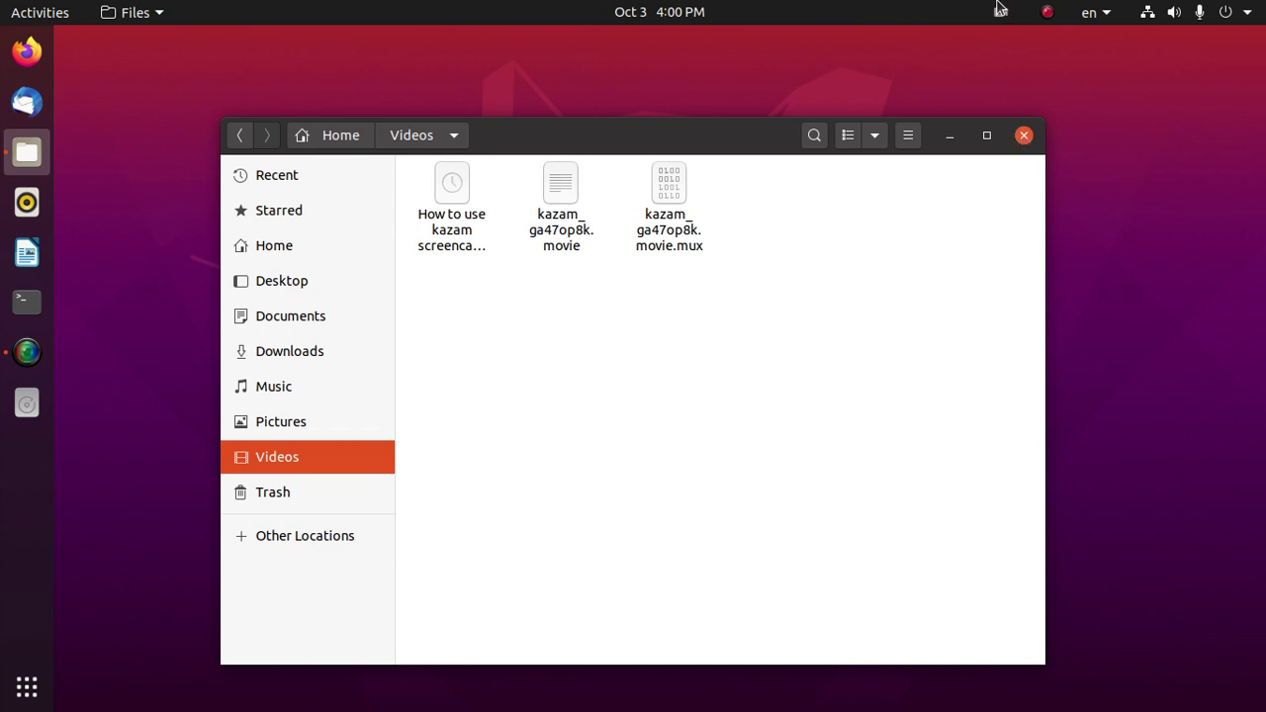
{"action": "left_click", "coordinate": [1002, 10]}
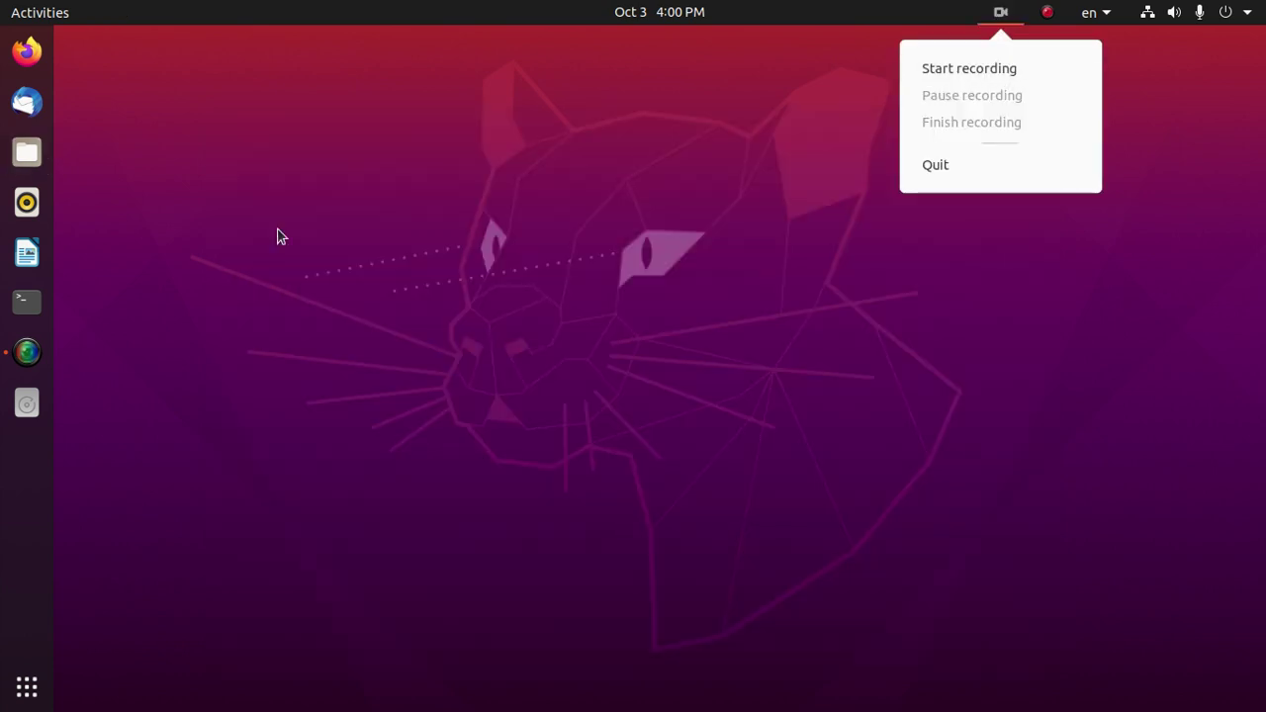
{"action": "left_click", "coordinate": [202, 371]}
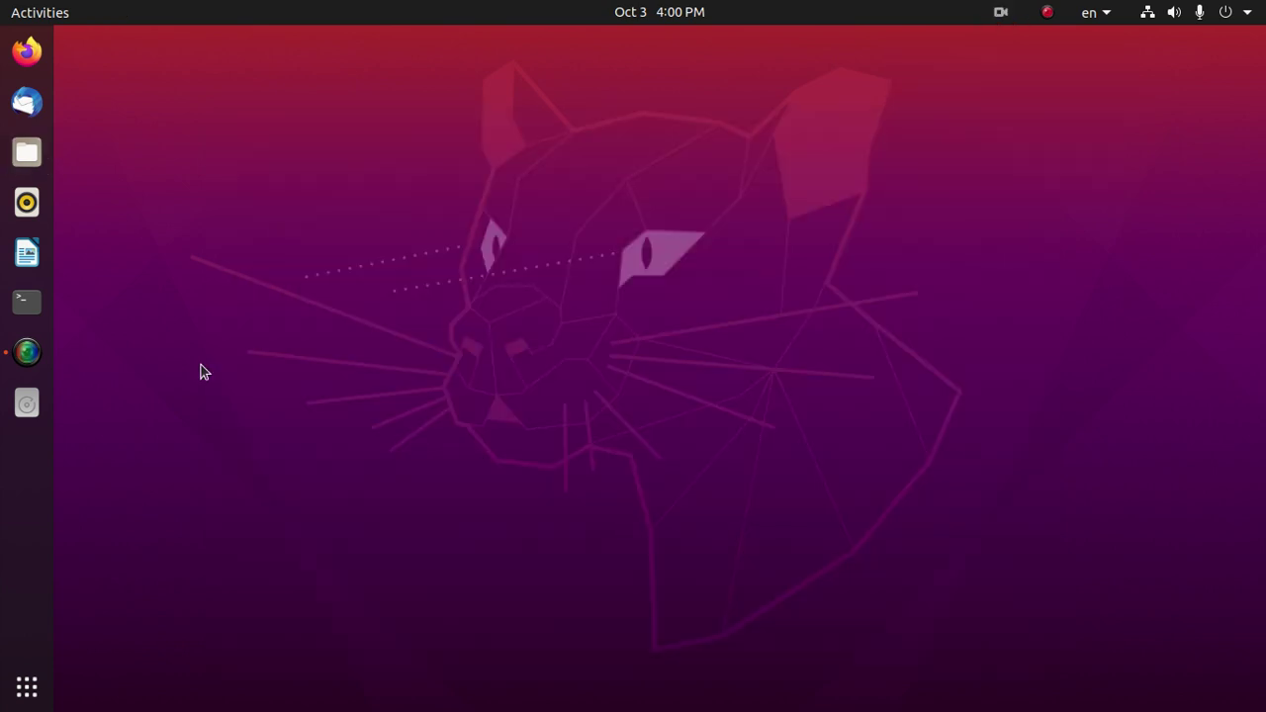
{"action": "left_click", "coordinate": [1002, 10]}
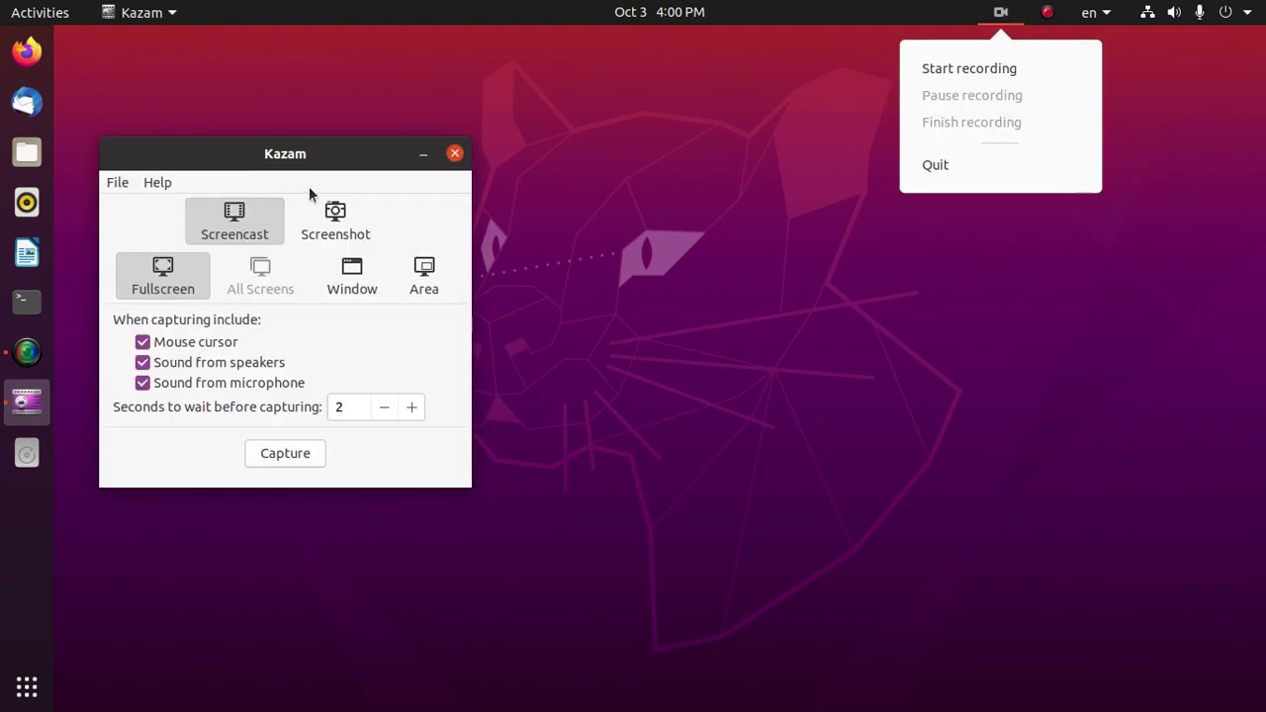
Step: Move the Kazam window to the middle of the desktop and open the Videos folder in the file manager
{"action": "left_click", "coordinate": [284, 156]}
{"action": "left_click_drag", "start_coordinate": [419, 162], "coordinate": [643, 213]}
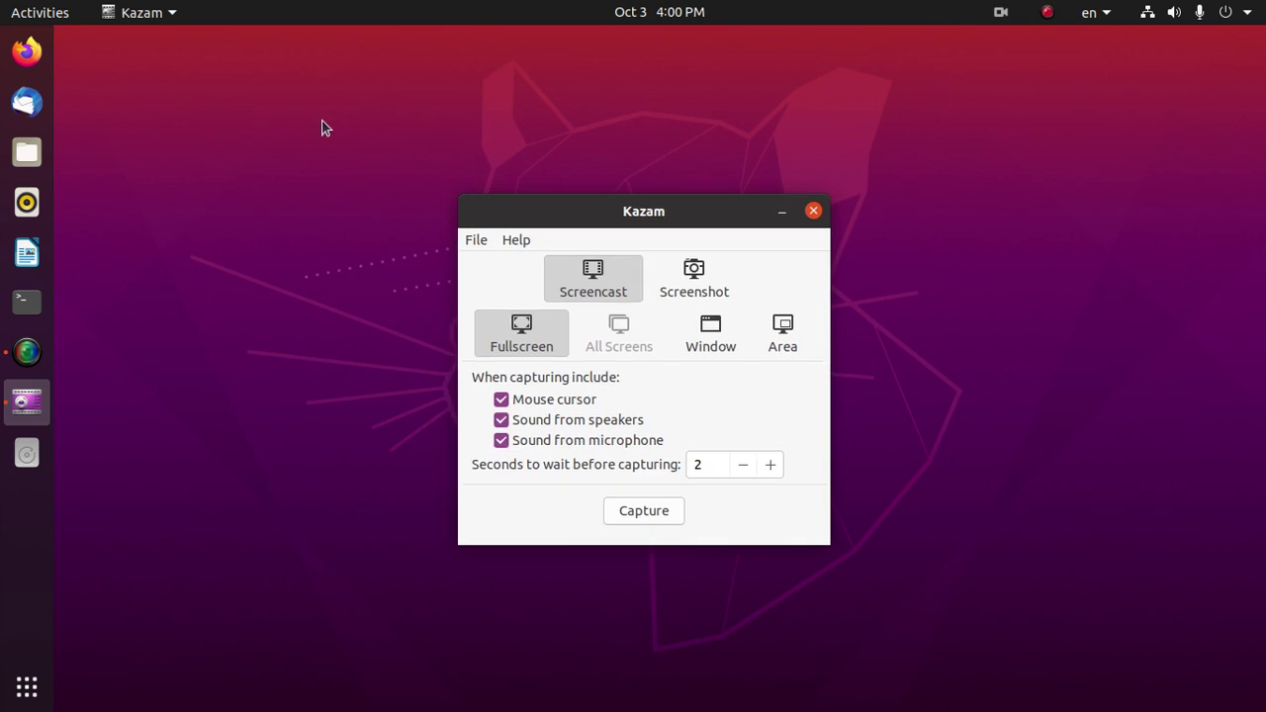
{"action": "left_click", "coordinate": [29, 154]}
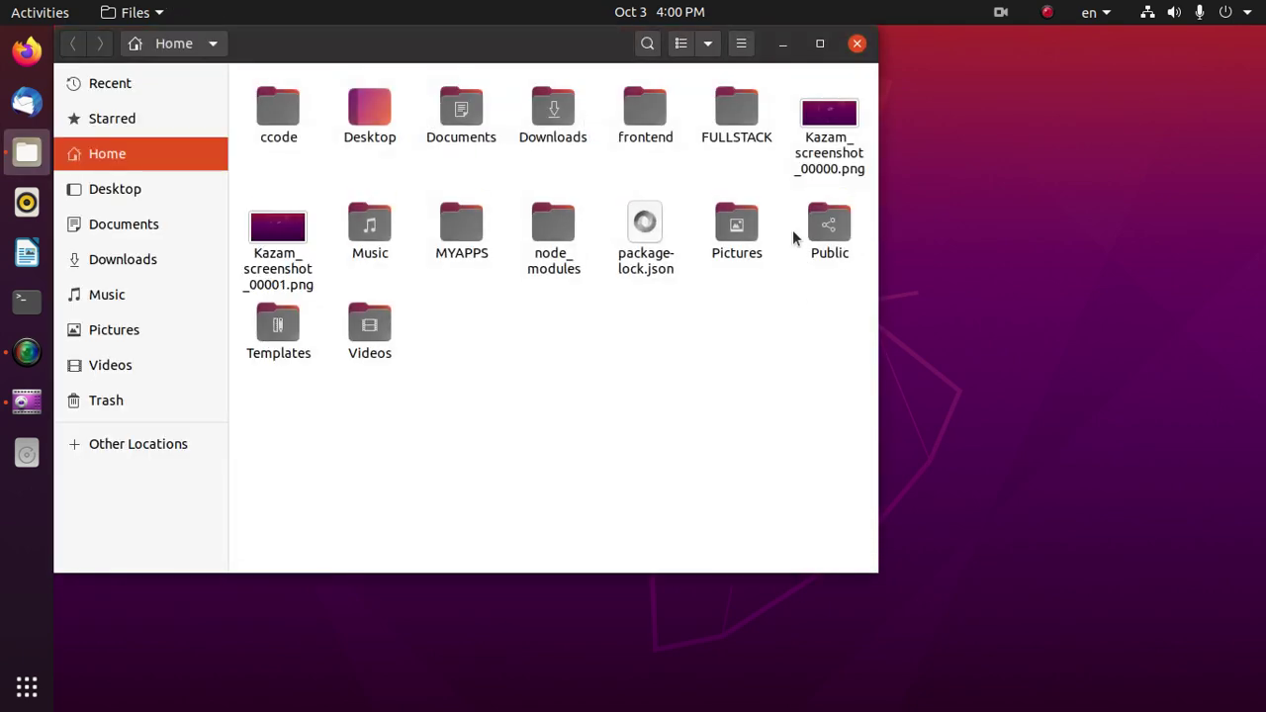
{"action": "double_click", "coordinate": [368, 335]}
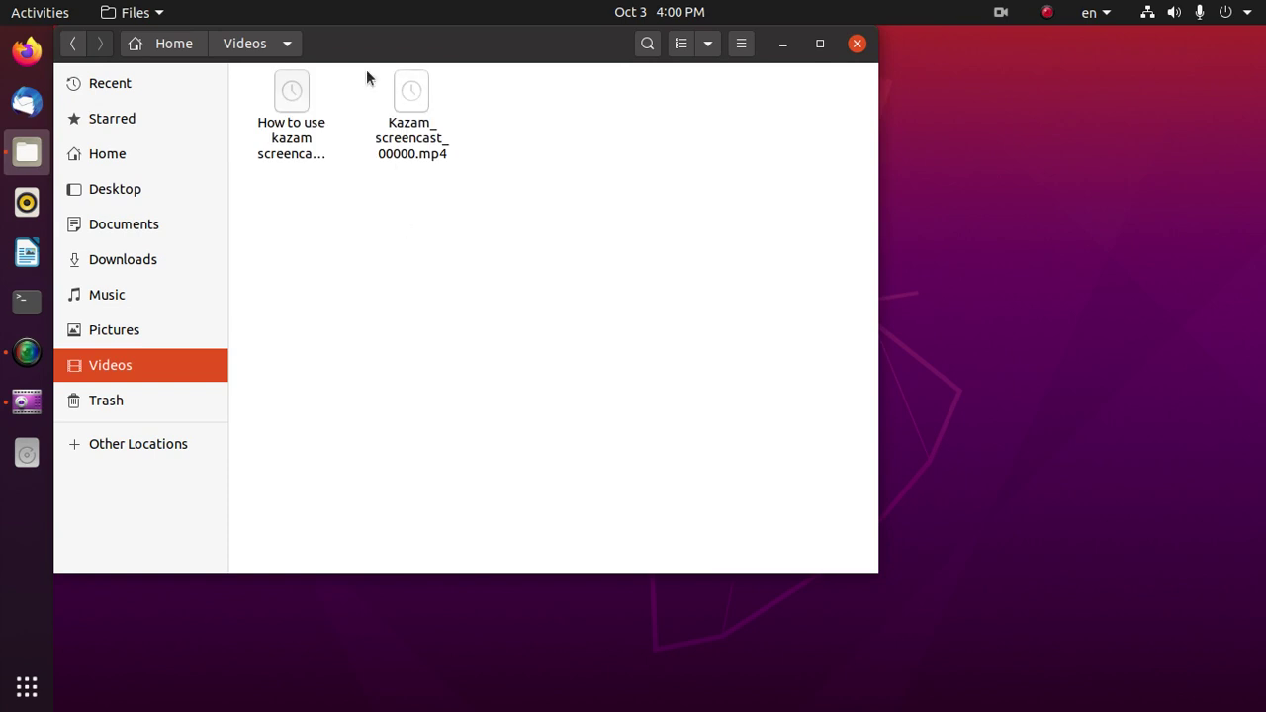
{"action": "left_click_drag", "start_coordinate": [442, 41], "coordinate": [552, 89]}
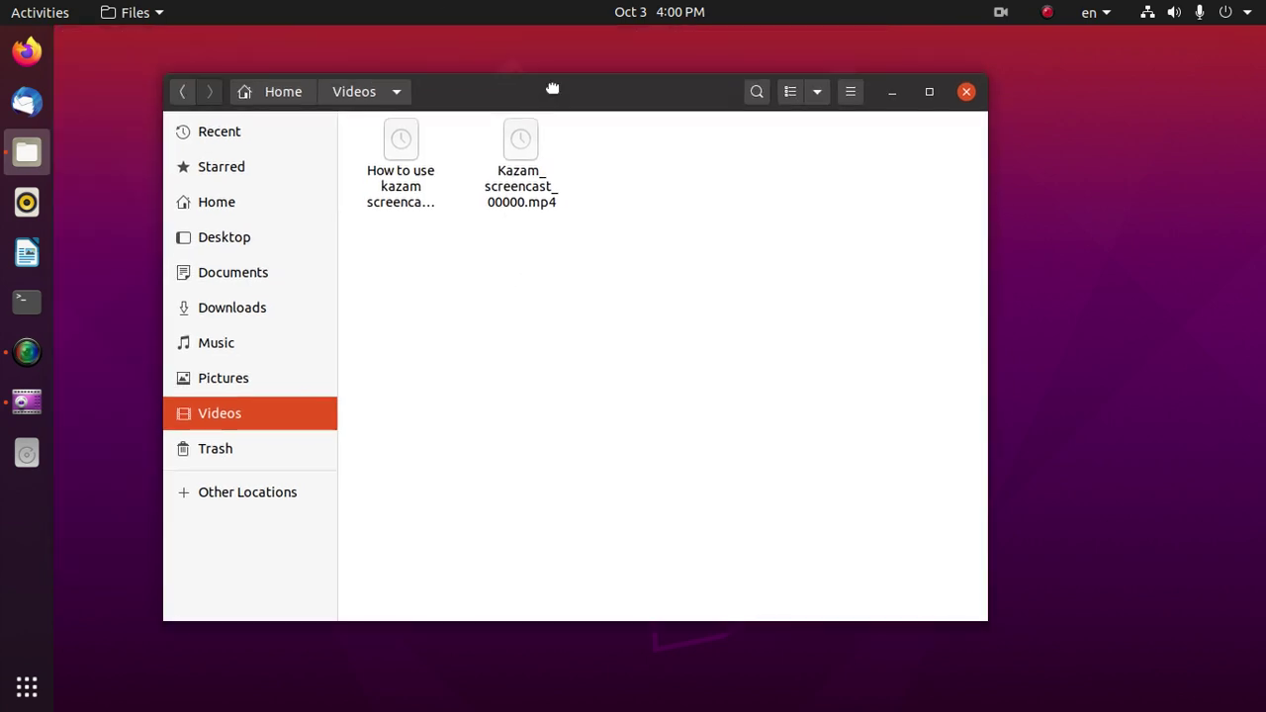
Step: Play the recorded Kazam_screencast_00000.mp4 to check the result, and close the video player
{"action": "left_click", "coordinate": [510, 145]}
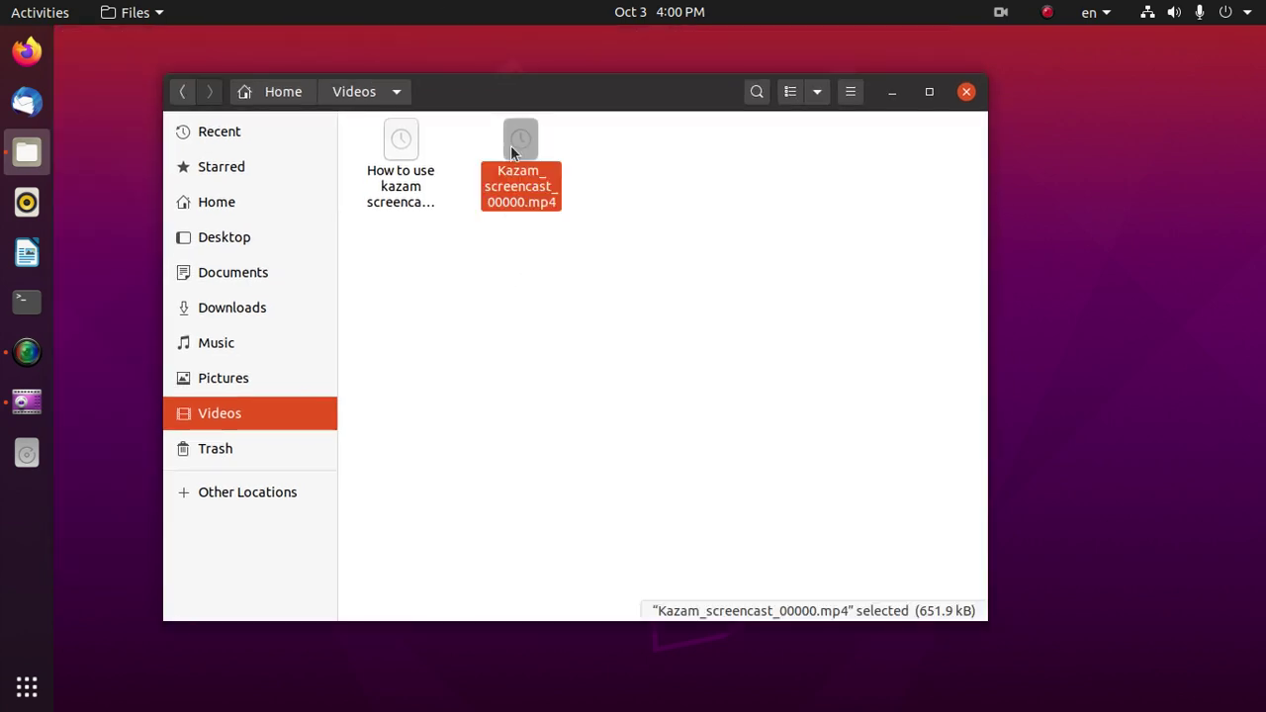
{"action": "left_click", "coordinate": [547, 359]}
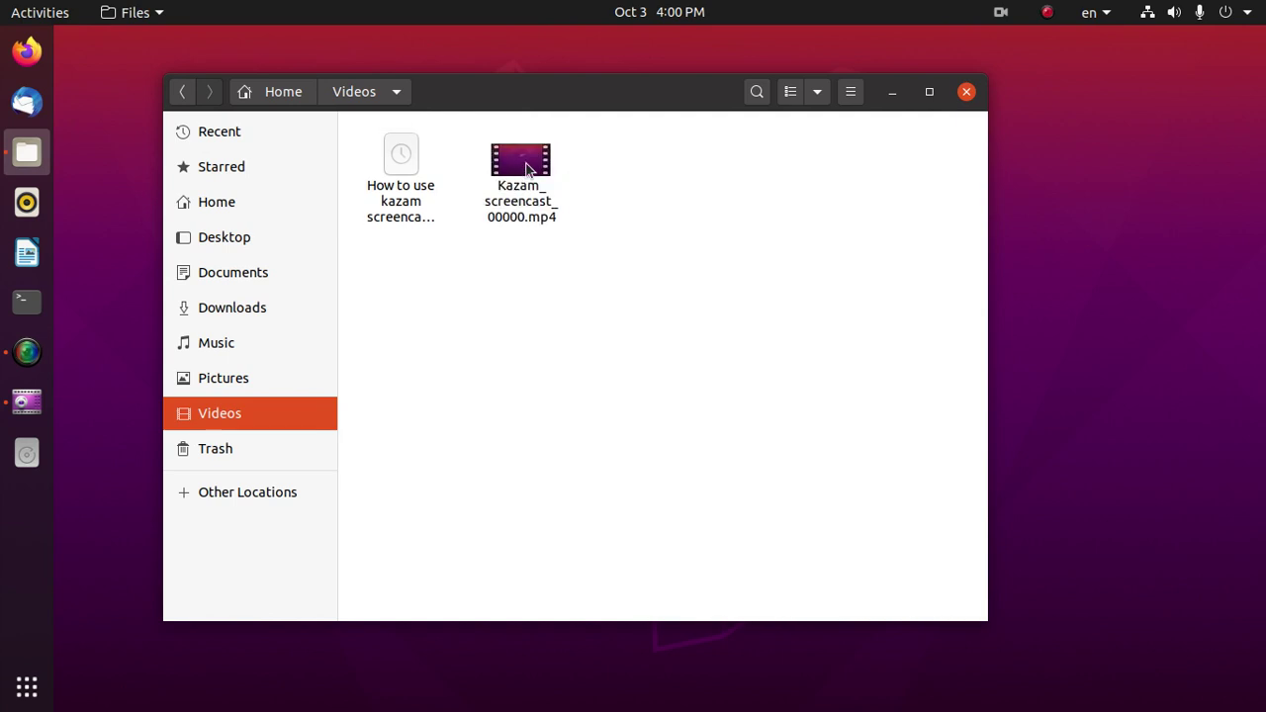
{"action": "left_click", "coordinate": [523, 162]}
{"action": "double_click", "coordinate": [524, 161]}
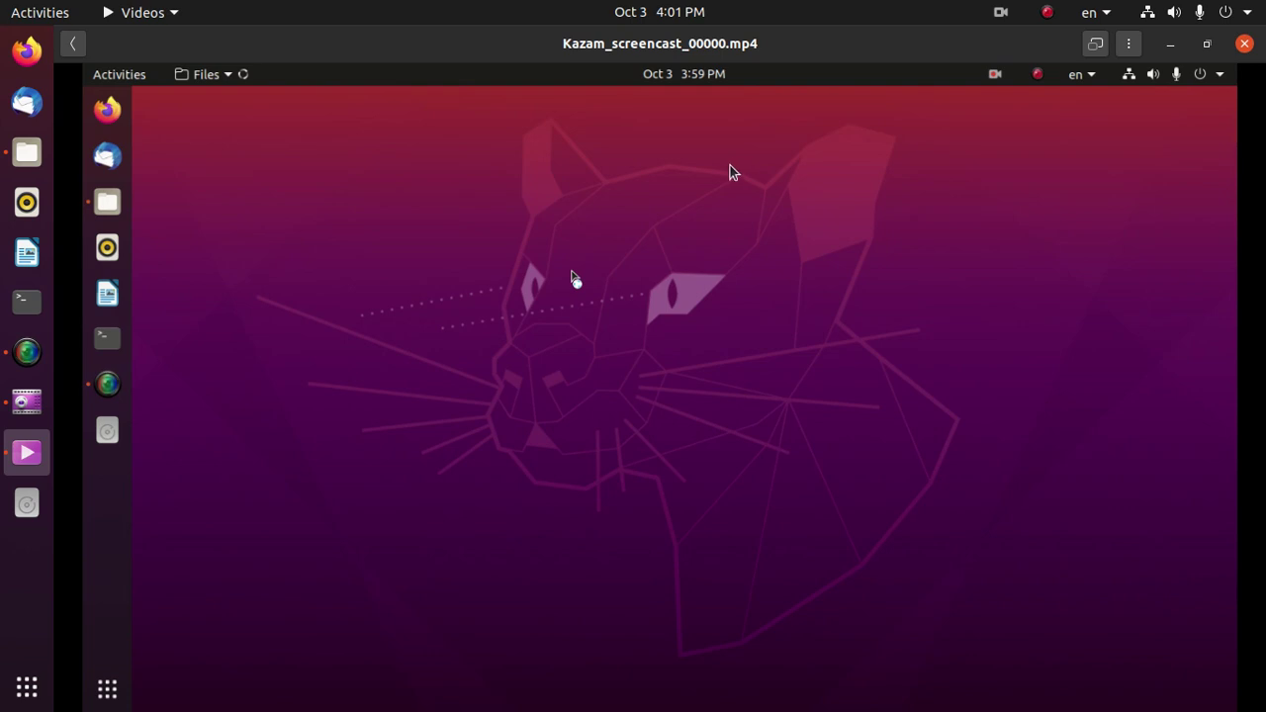
{"action": "key", "text": "ctrl+q"}
{"action": "left_click", "coordinate": [635, 182]}
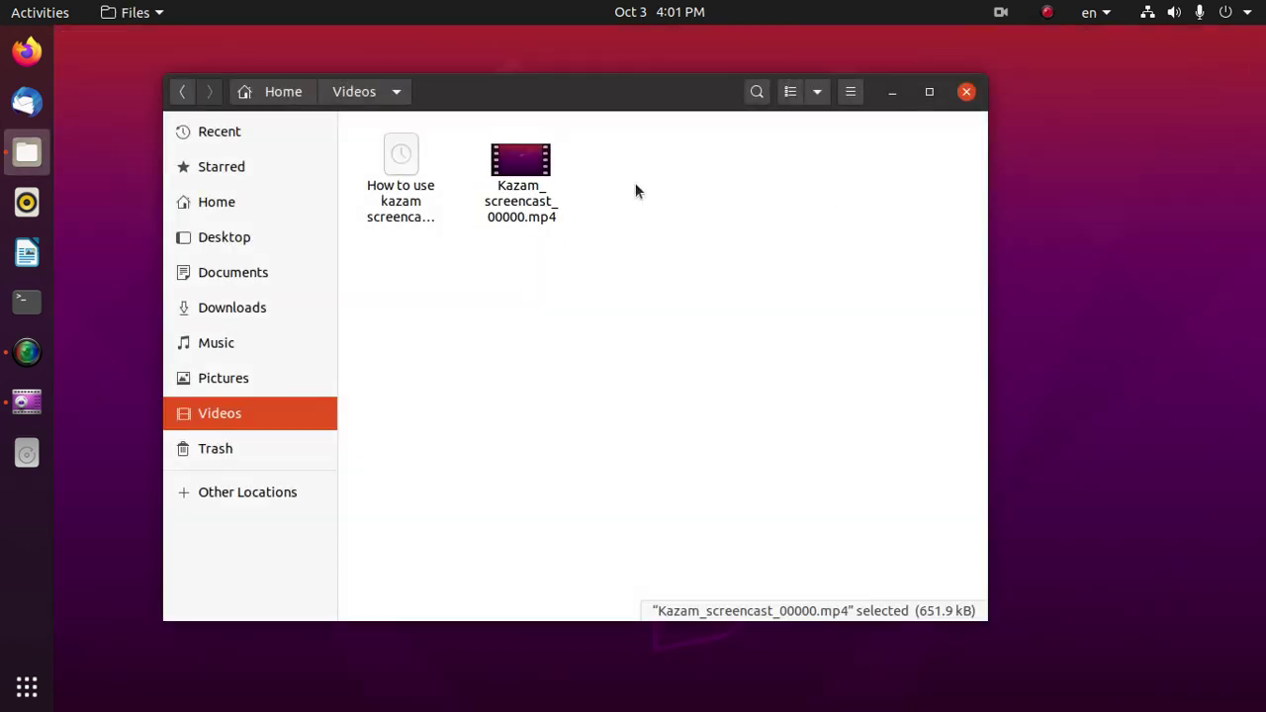
Step: Minimize the file manager and switch Kazam to Screenshot mode
{"action": "left_click", "coordinate": [893, 92]}
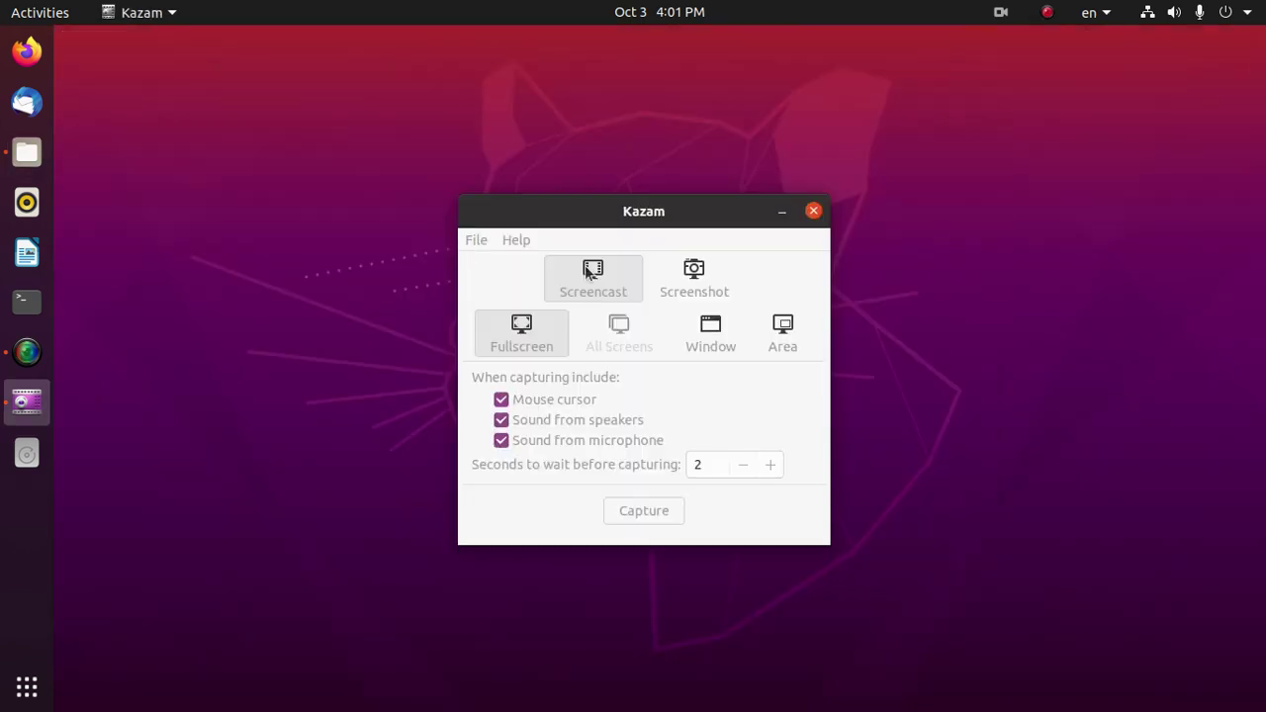
{"action": "left_click", "coordinate": [693, 268]}
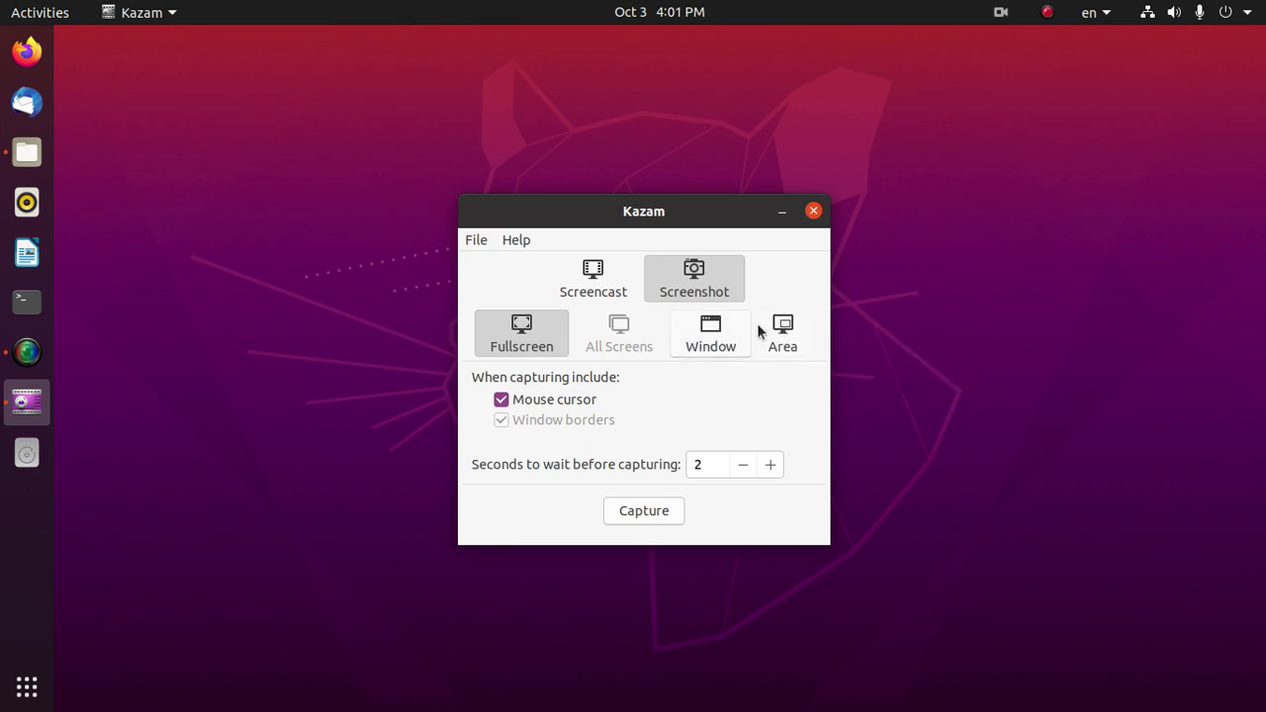
{"action": "left_click_drag", "start_coordinate": [691, 212], "coordinate": [667, 165]}
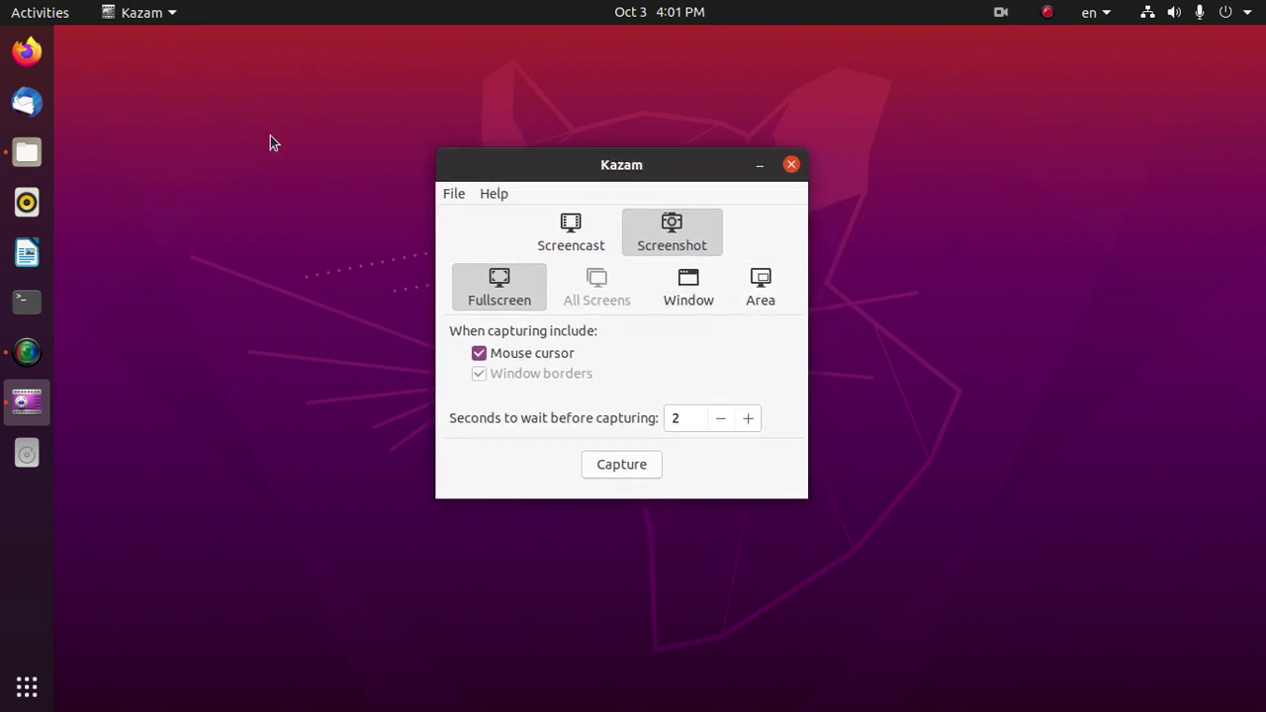
Step: Set the screenshot to Area mode, try drawing a capture region and resizing it to about 608 × 354 pixels, and leave the area selection
{"action": "left_click", "coordinate": [767, 291]}
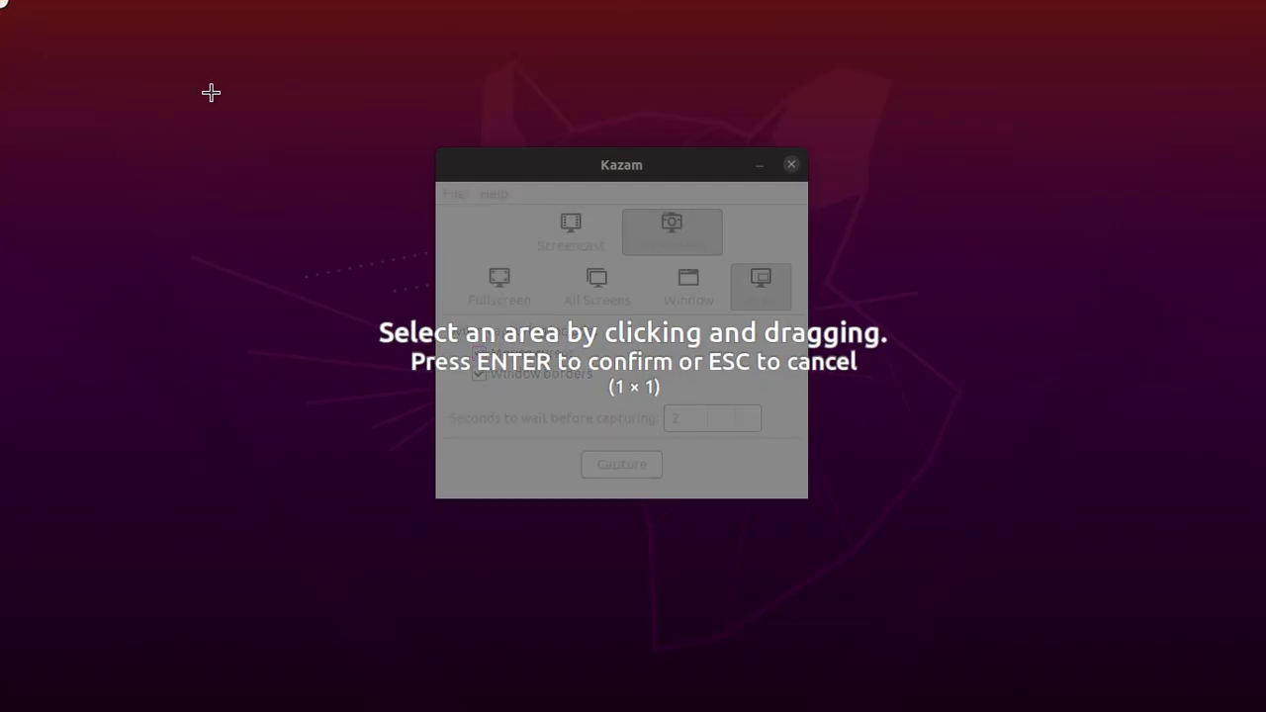
{"action": "left_click_drag", "start_coordinate": [191, 27], "coordinate": [856, 520]}
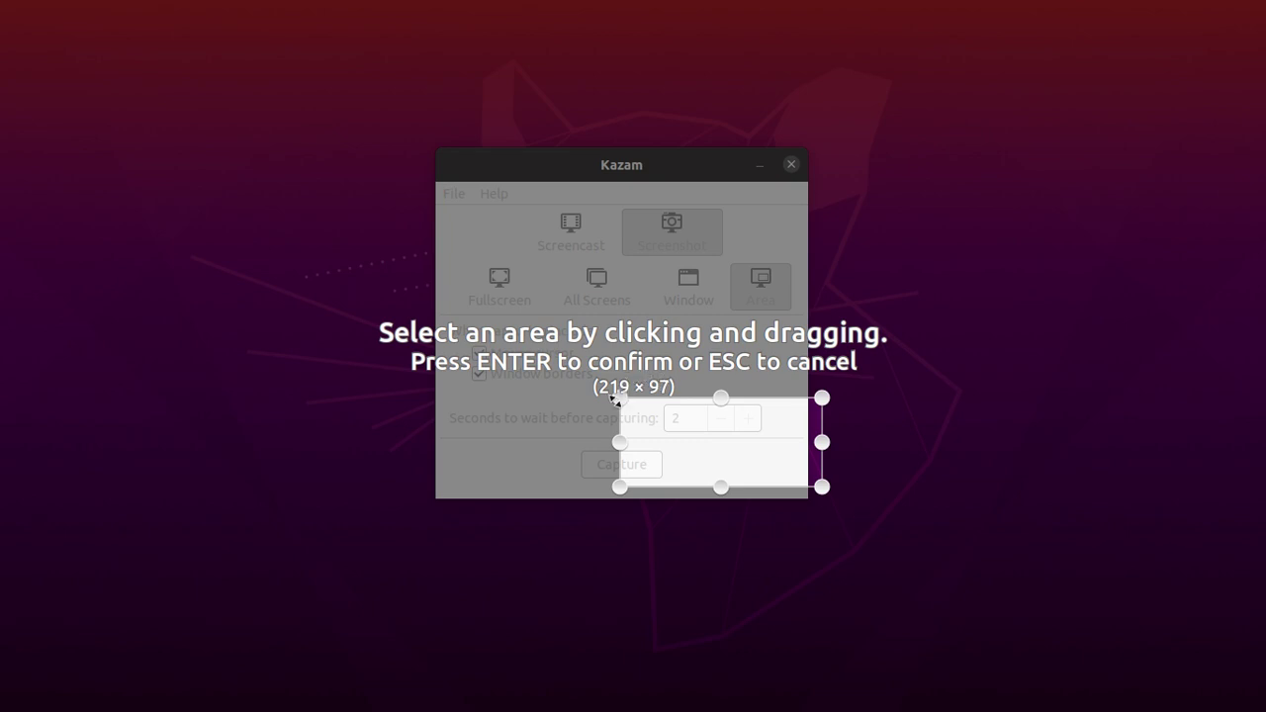
{"action": "left_click_drag", "start_coordinate": [619, 398], "coordinate": [4, 95]}
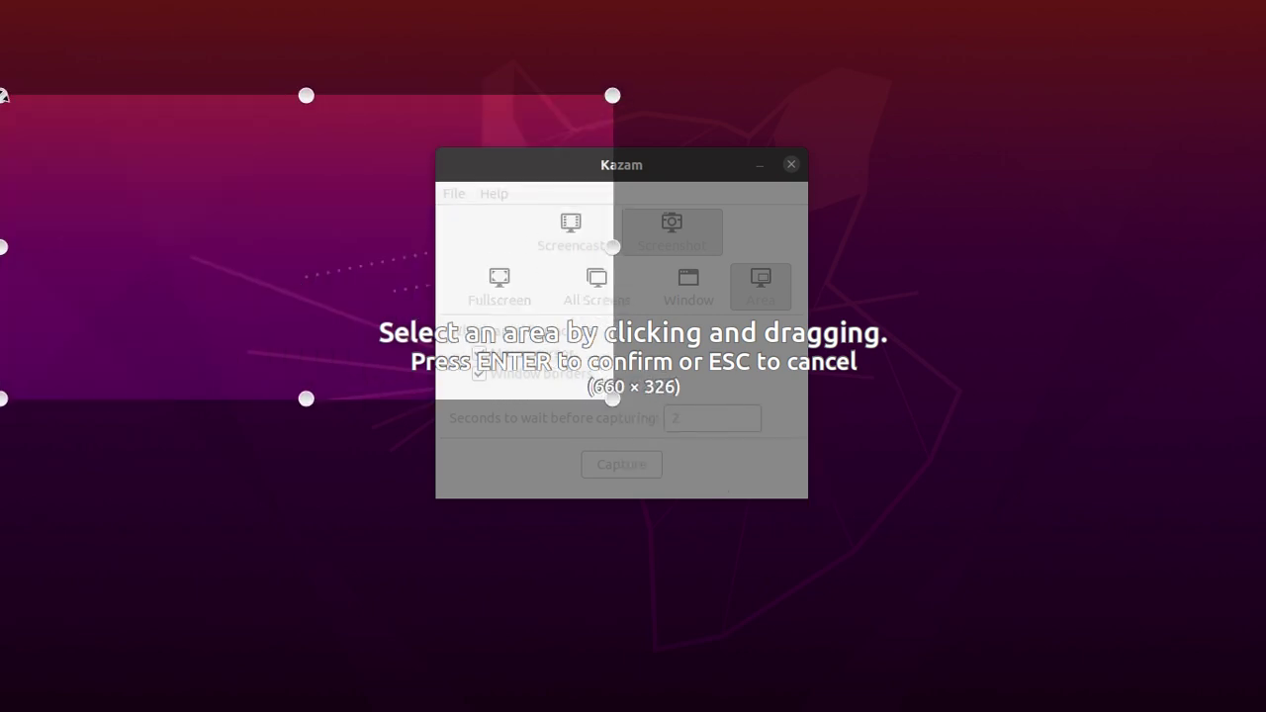
{"action": "left_click", "coordinate": [48, 70]}
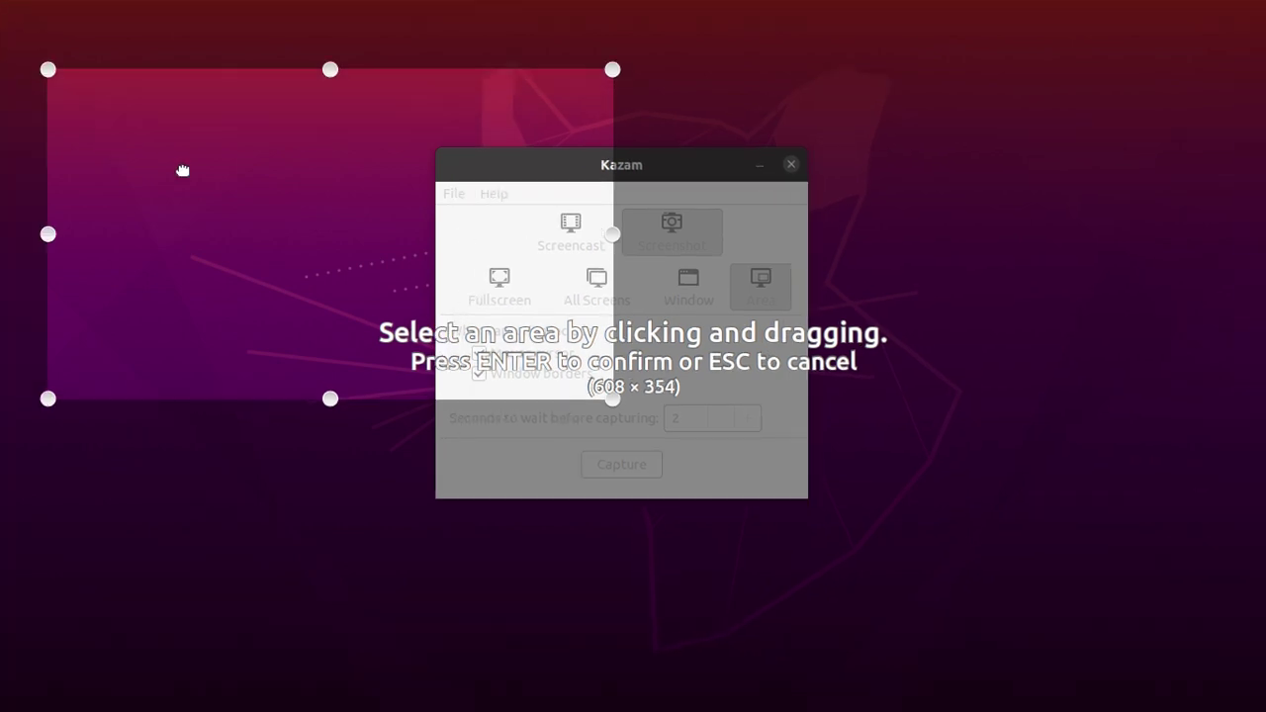
{"action": "left_click", "coordinate": [457, 273]}
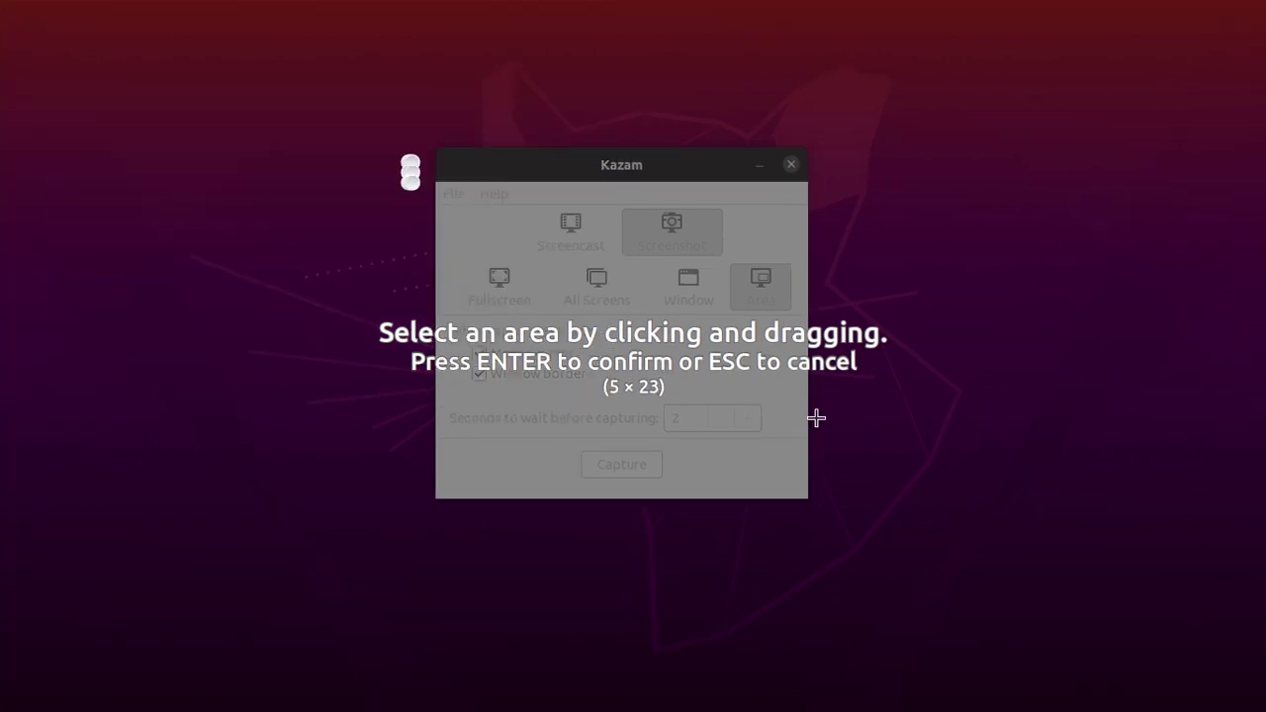
{"action": "key", "text": "Escape"}
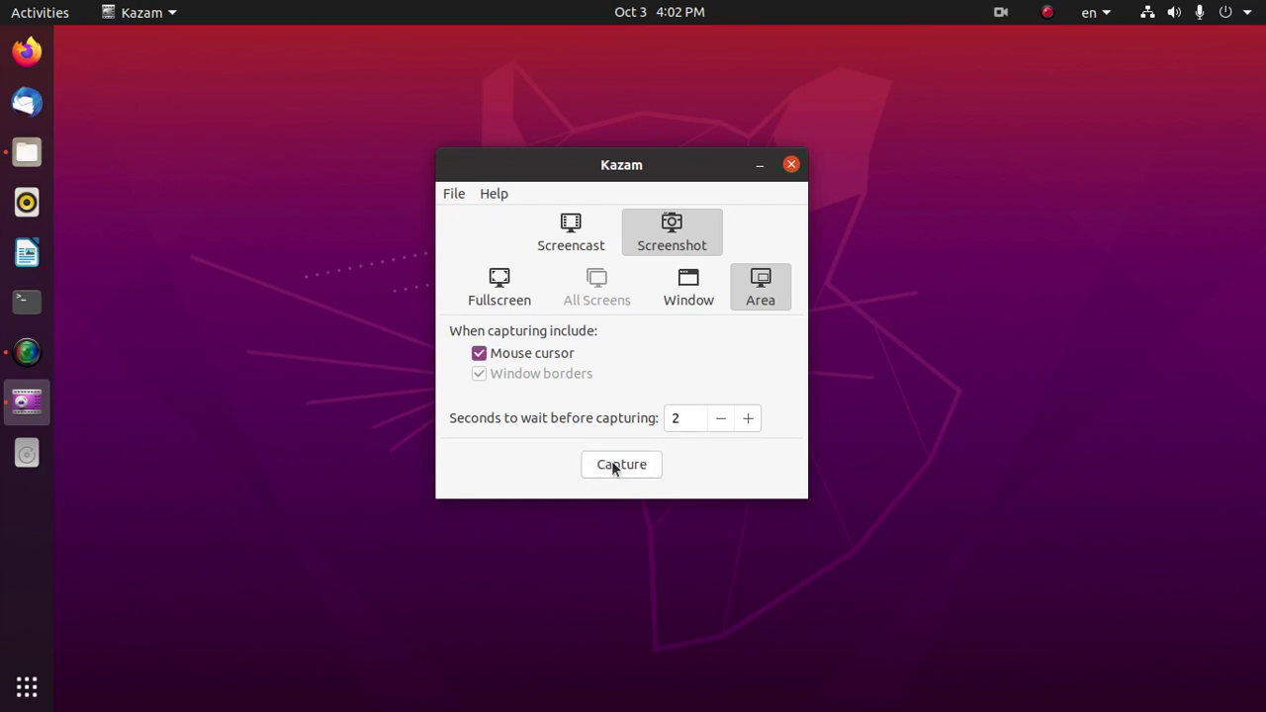
Step: Capture the screenshot with the Area option and bring up its save dialog
{"action": "left_click", "coordinate": [612, 463]}
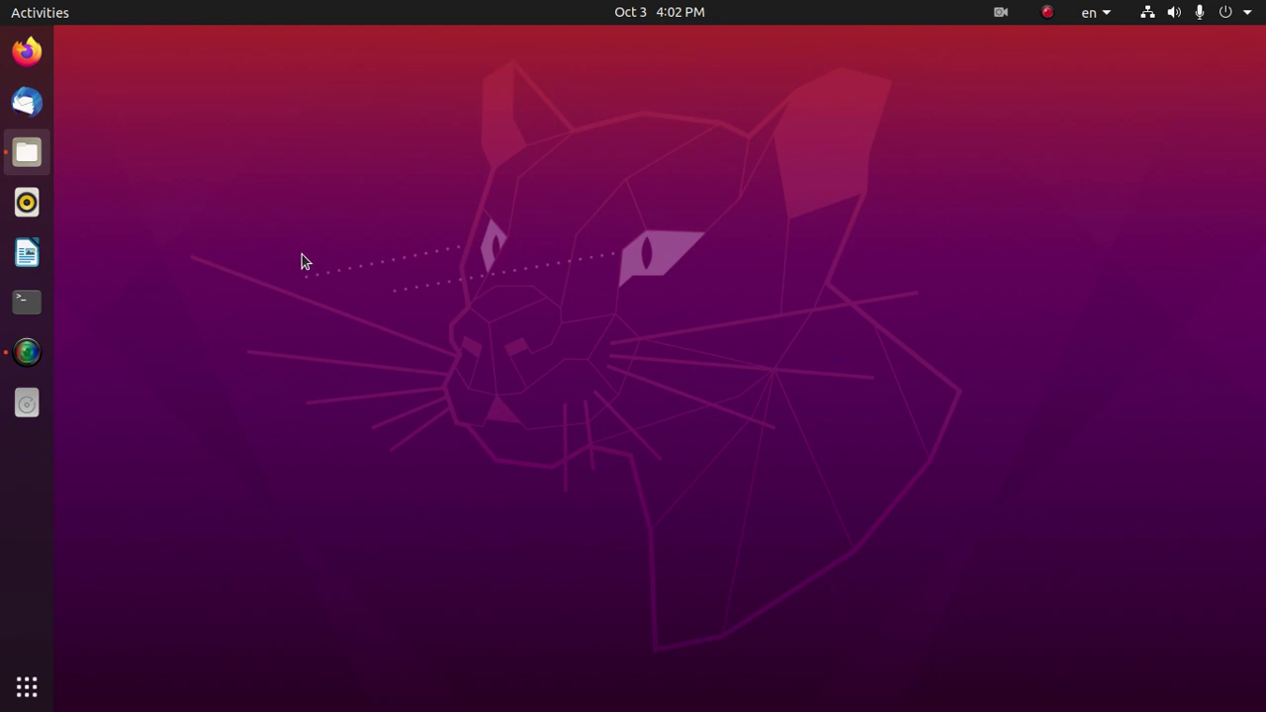
{"action": "key", "text": "super+ctrl+f"}
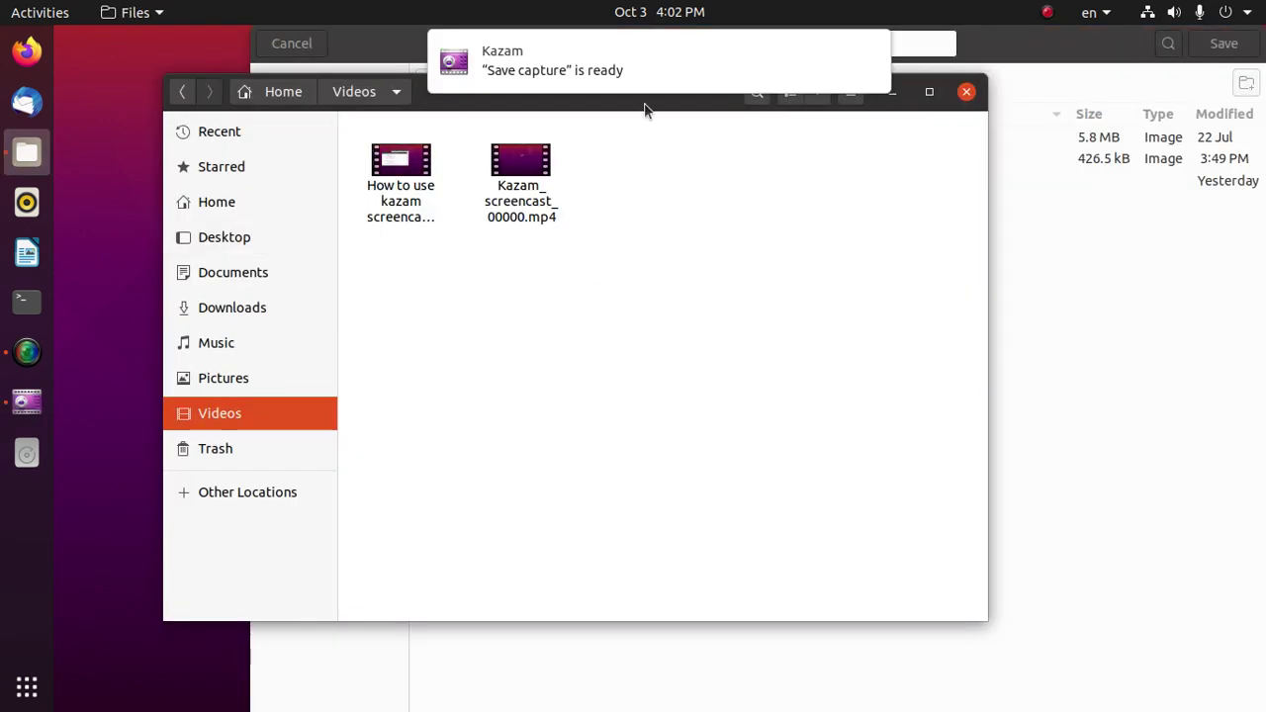
{"action": "left_click", "coordinate": [623, 65]}
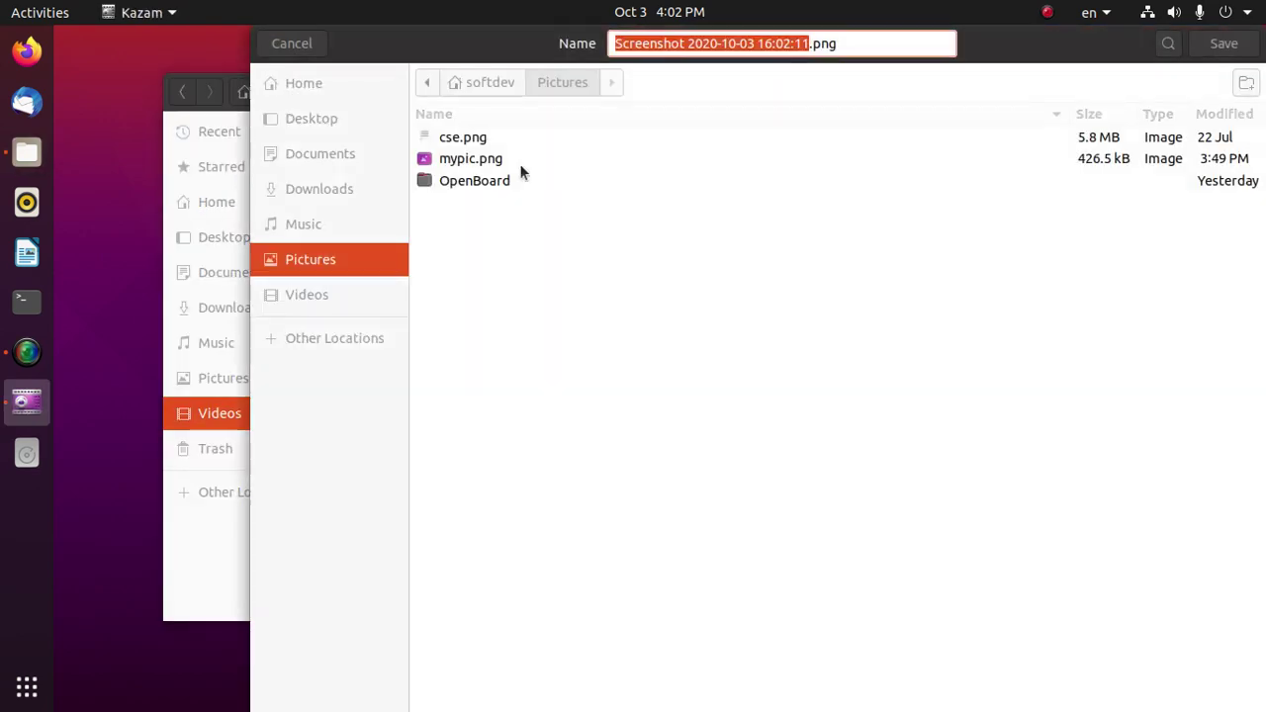
Step: Examine mypic.png in Pictures and Kazam_screenshot_00001.png in Home as saved screenshot examples, and cancel saving the capture
{"action": "left_click", "coordinate": [480, 160]}
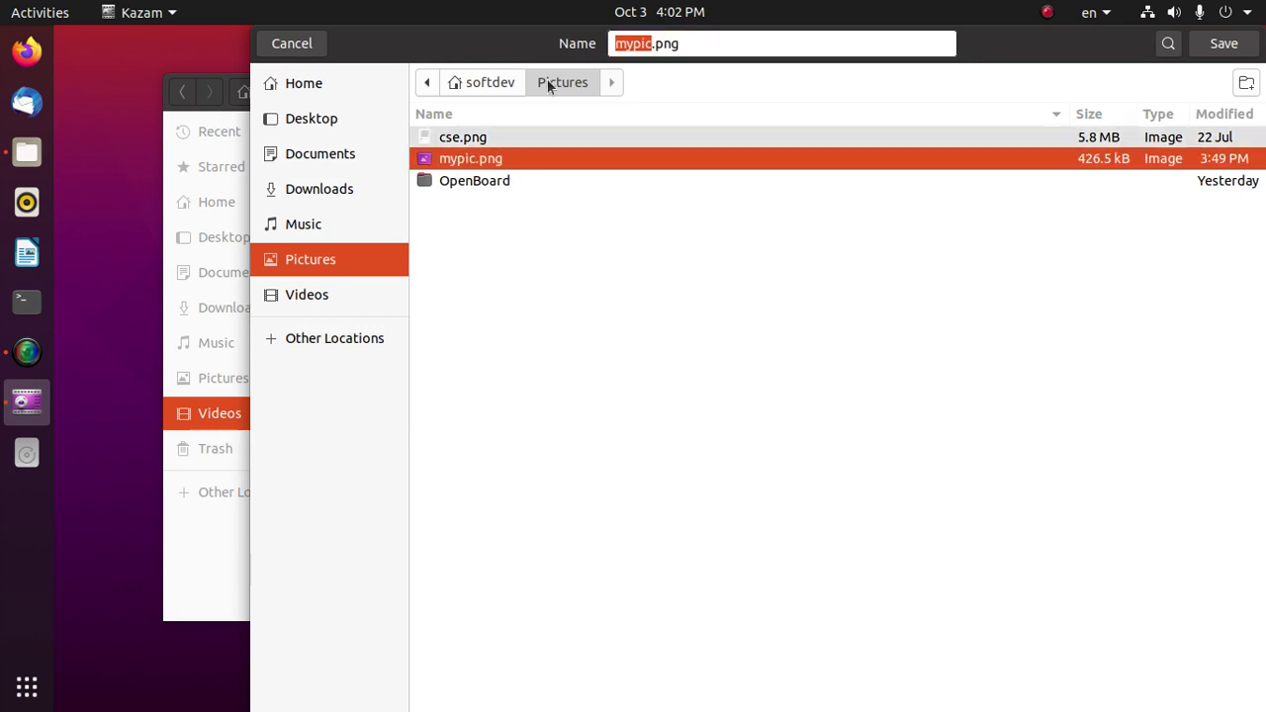
{"action": "left_click", "coordinate": [323, 86]}
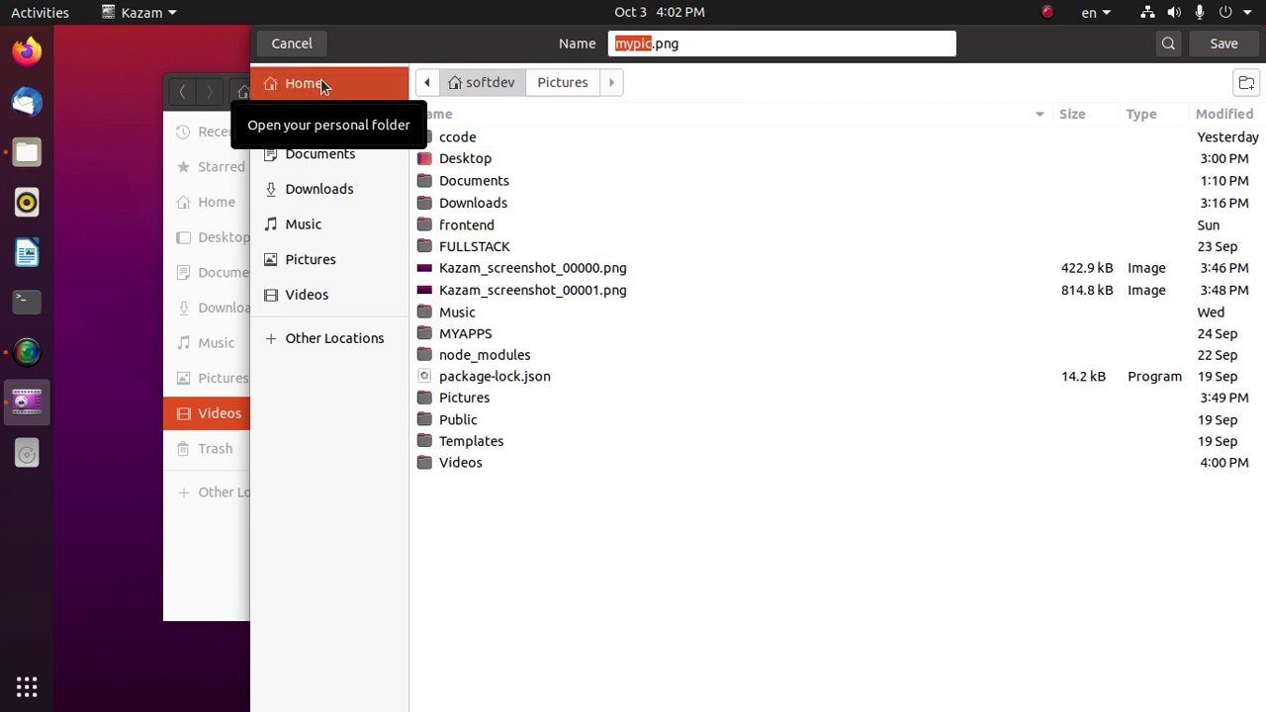
{"action": "left_click", "coordinate": [453, 290]}
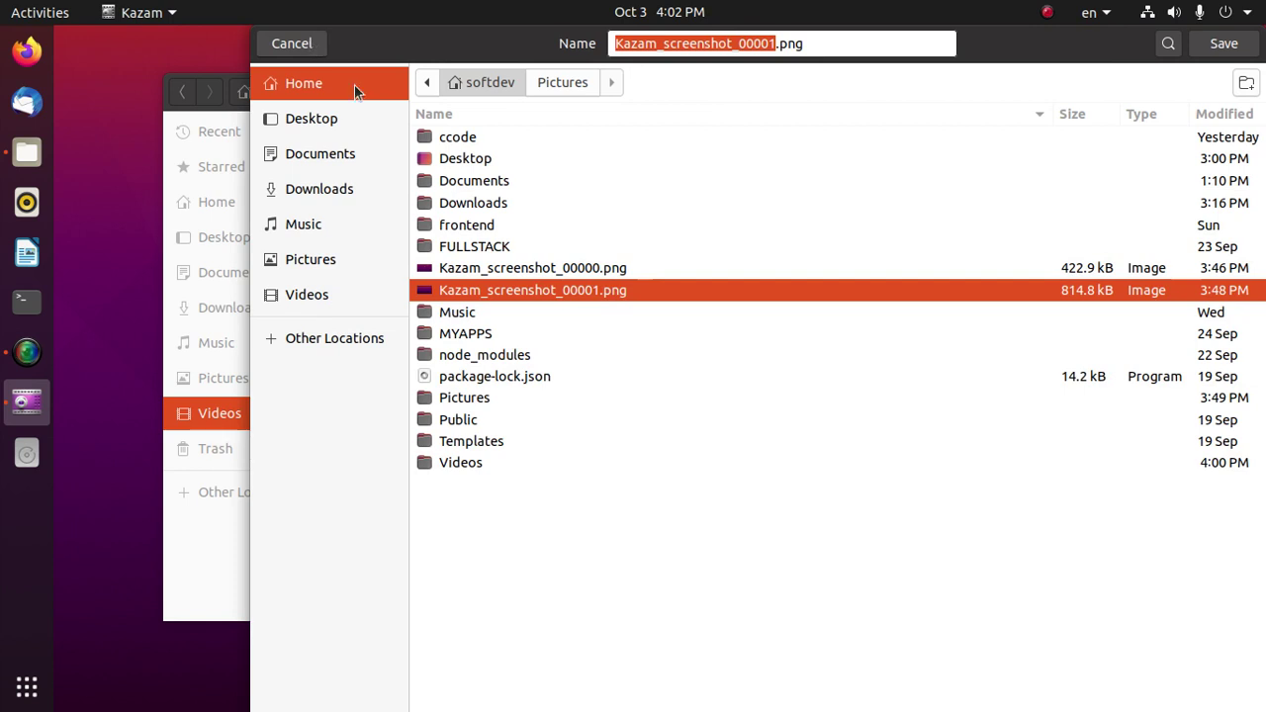
{"action": "key", "text": "Escape"}
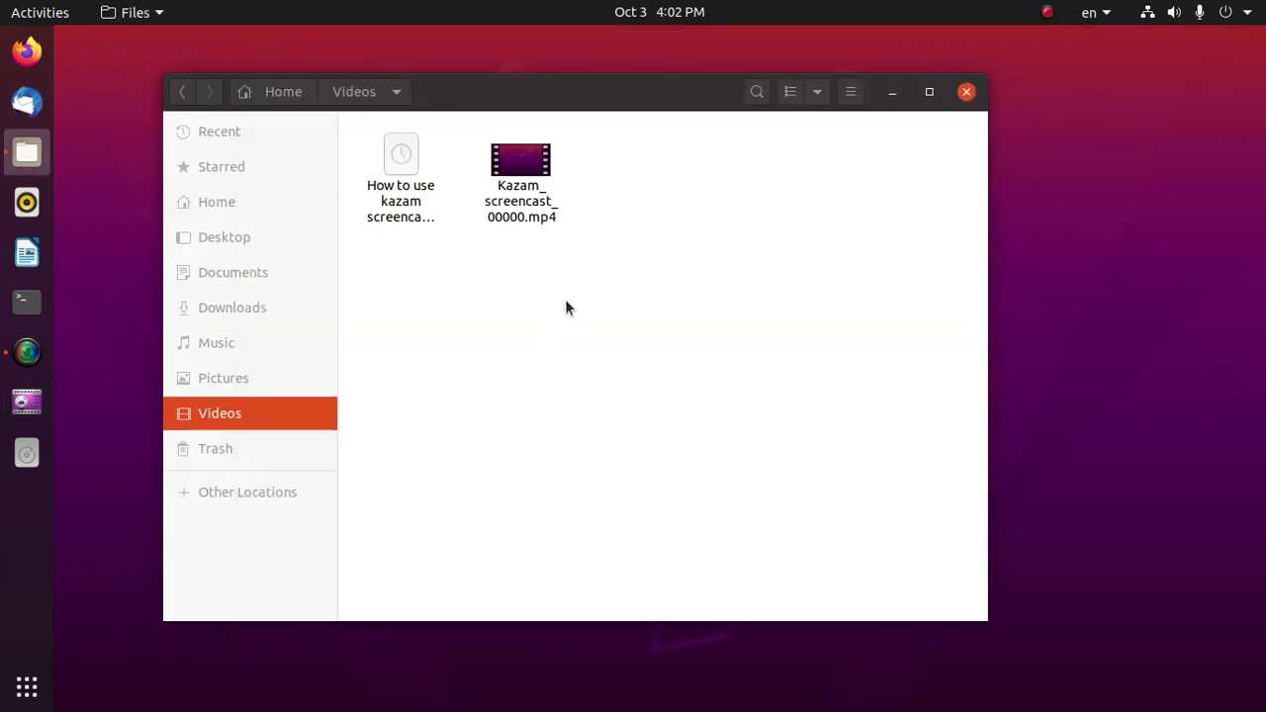
Step: Close the file manager window and reposition the Kazam window on the desktop
{"action": "left_click", "coordinate": [305, 410]}
{"action": "left_click", "coordinate": [967, 93]}
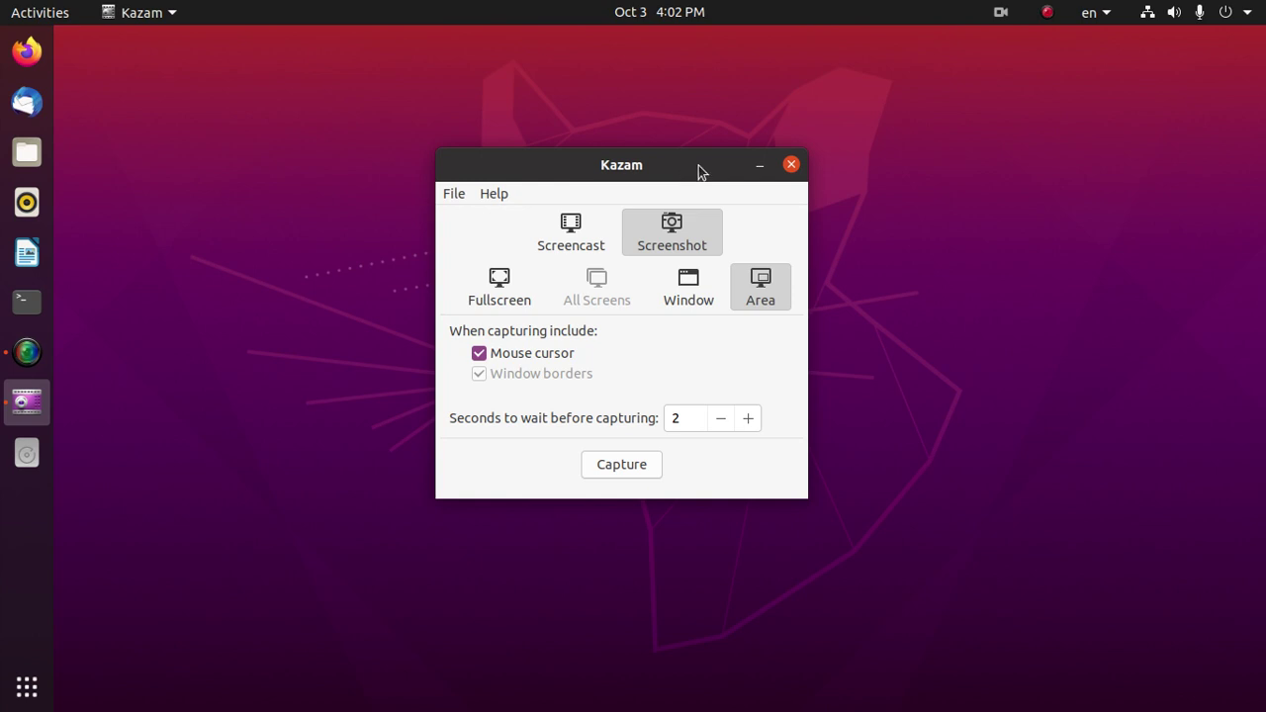
{"action": "mouse_move", "coordinate": [653, 172]}
{"action": "left_mouse_down"}
{"action": "mouse_move", "coordinate": [687, 167]}
{"action": "mouse_move", "coordinate": [629, 172]}
{"action": "left_mouse_up"}
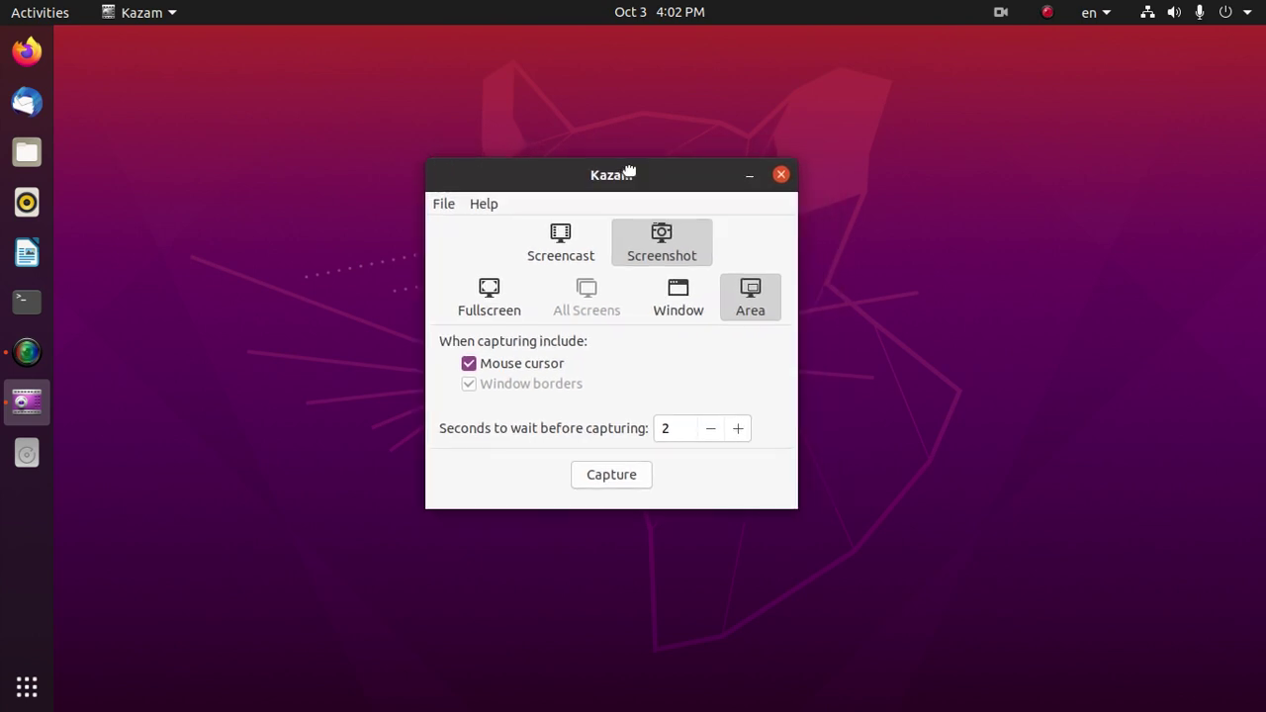